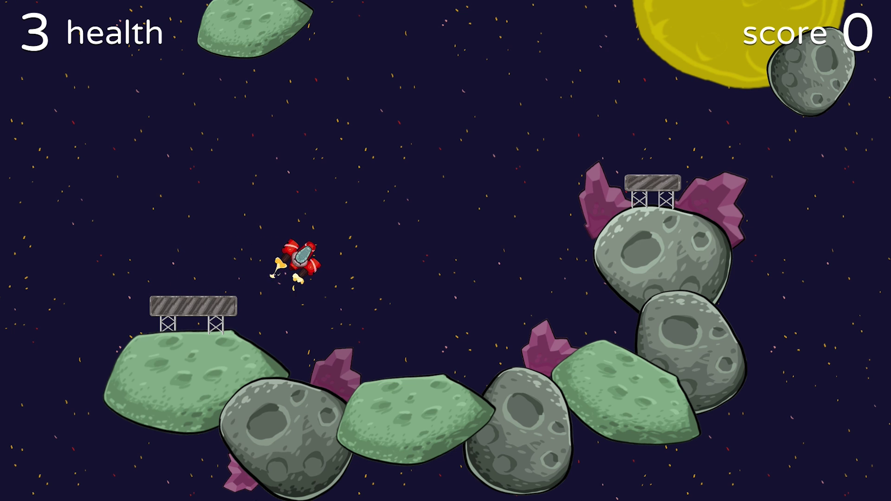
- Fly the ship to the right platform, then walk the character around to collect the star
key("Up")
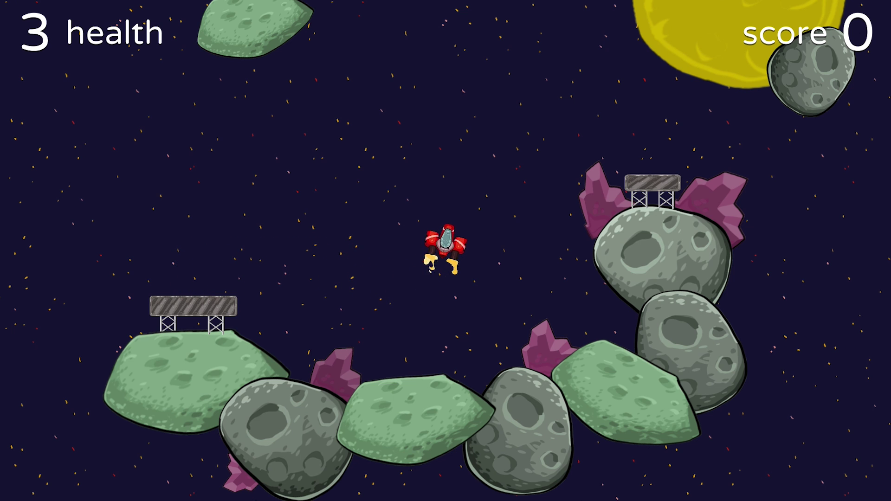
key("Up")
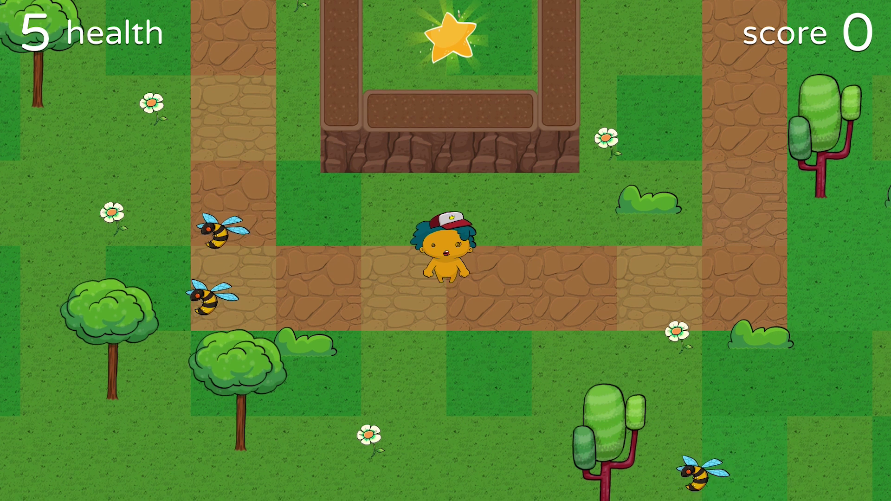
key("Left")
key("Down")
key("Up")
key("Right")
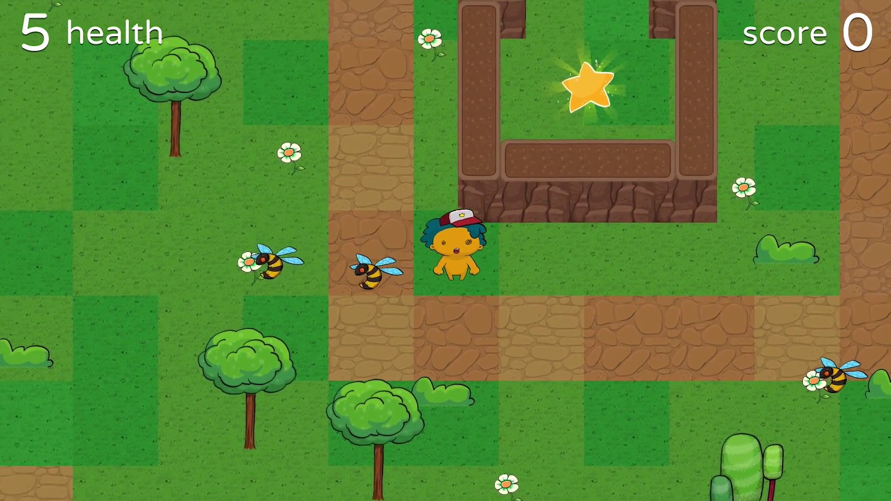
key("Up")
key("Left")
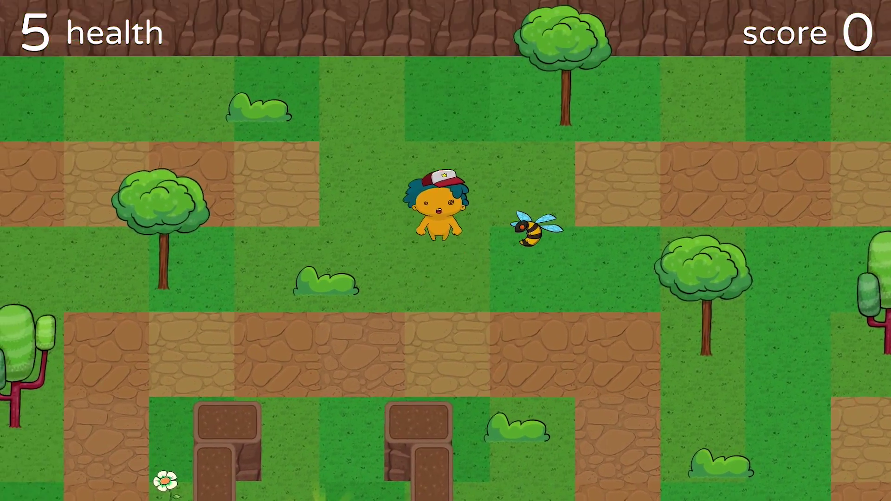
key("Left")
key("Down")
key("Up")
key("Right")
key("Down")
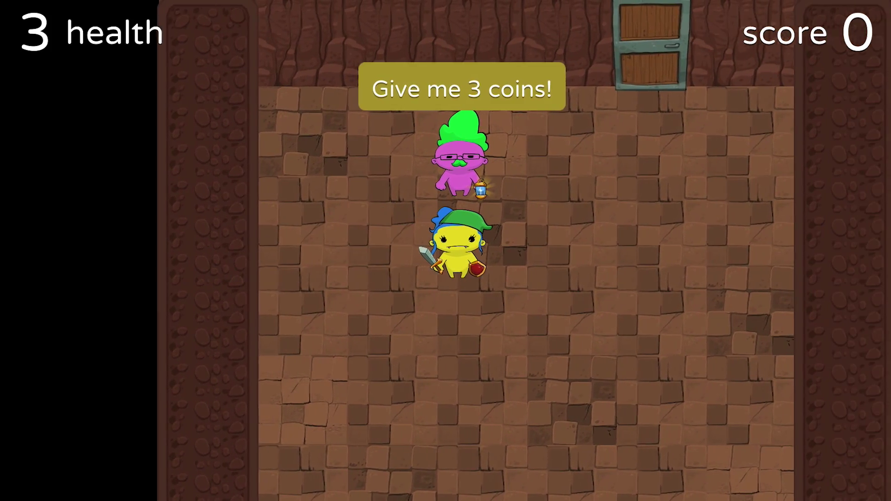
- Collect the three coins, trade them for the gold key, unlock the door and reach the star
key("Down")
key("Right")
key("Left")
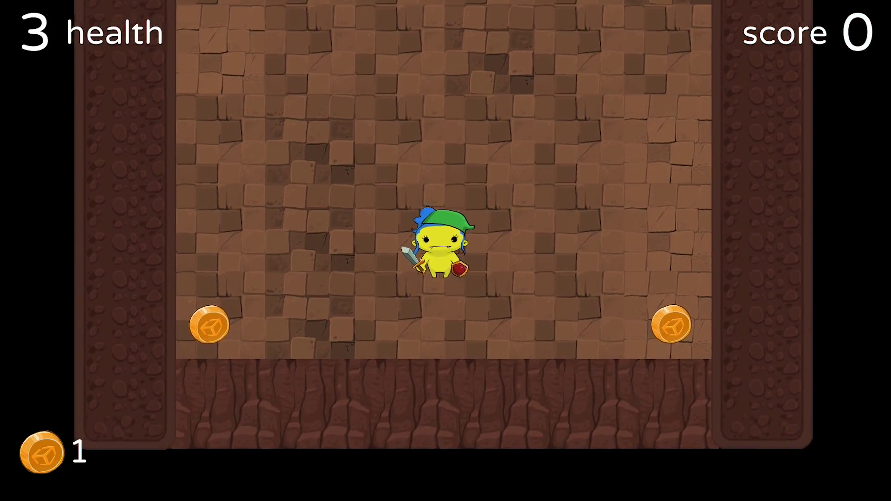
key("Right")
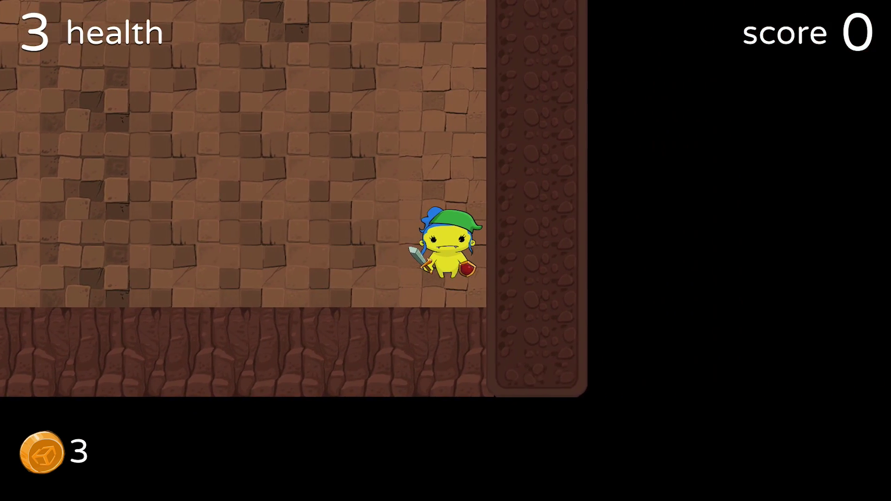
key("Up")
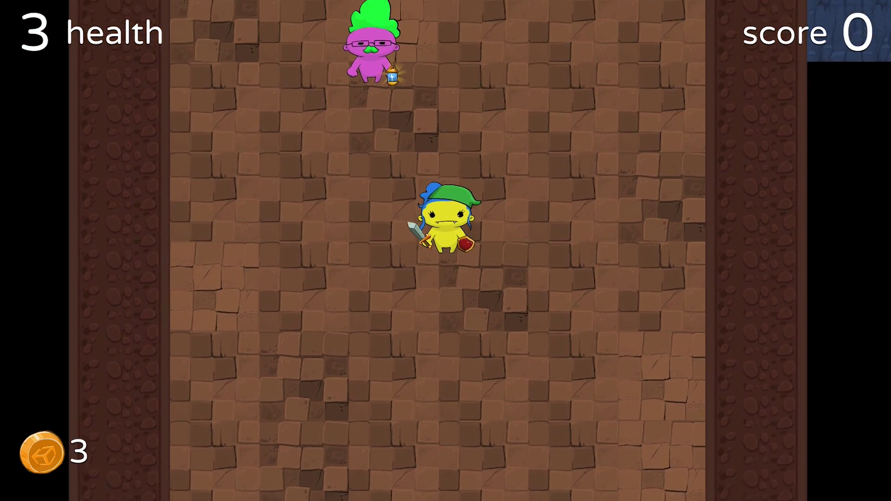
key("Up")
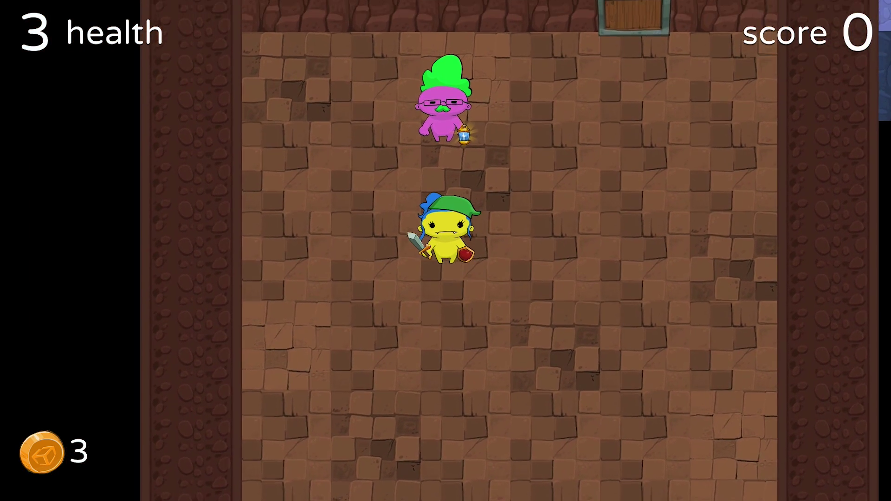
key("Up")
key("Down")
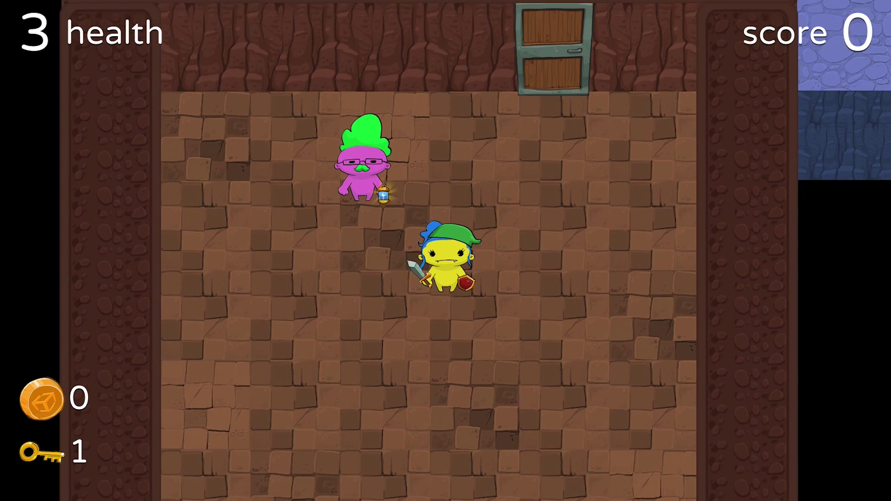
key("Up")
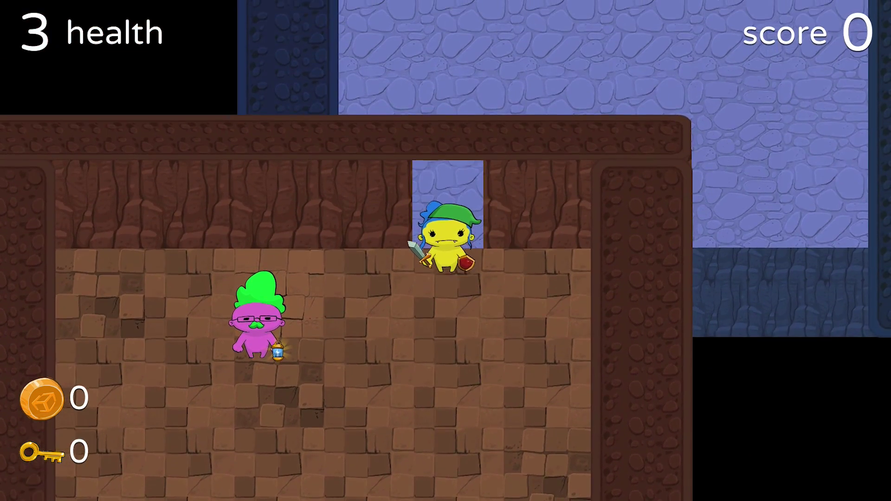
key("Up")
key("Right")
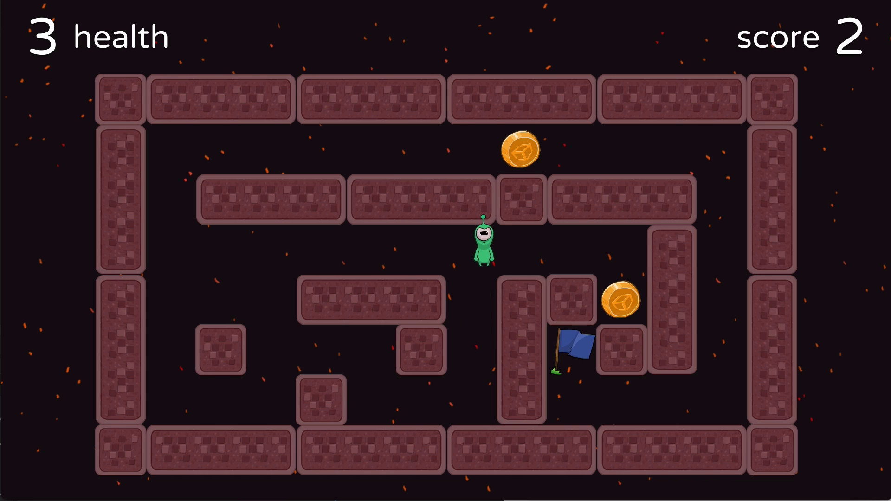
- Steer the alien through the maze corridors, collecting coins
key("Down")
key("Right")
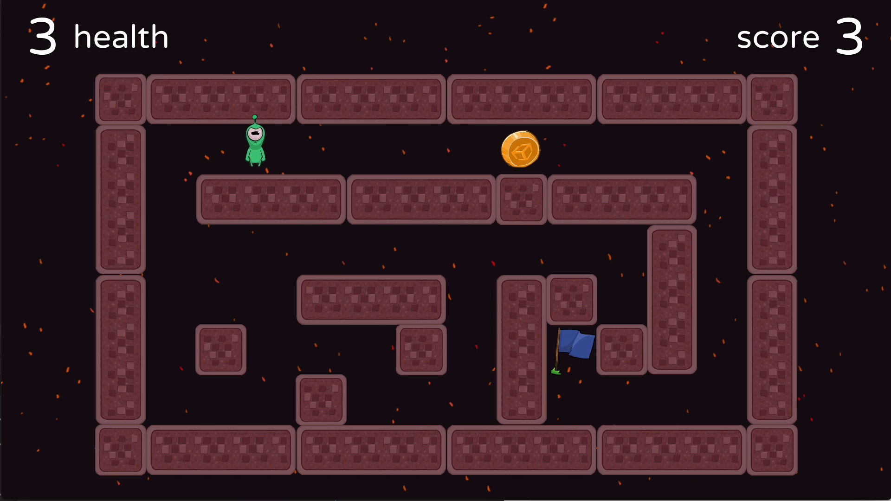
key("Right")
key("Down")
- Finish the alien's walk, then view Unity Hub's installed versions with 2018.3.2f1 preferred
key("Left")
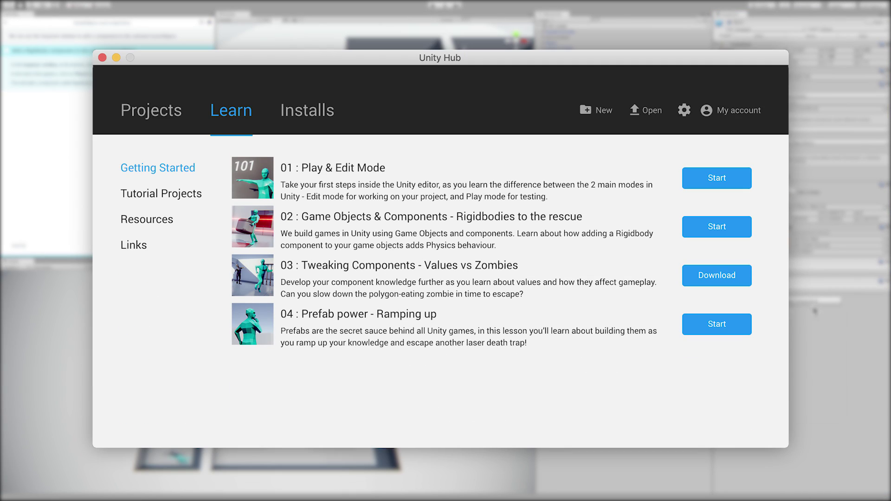
left_click(814, 299)
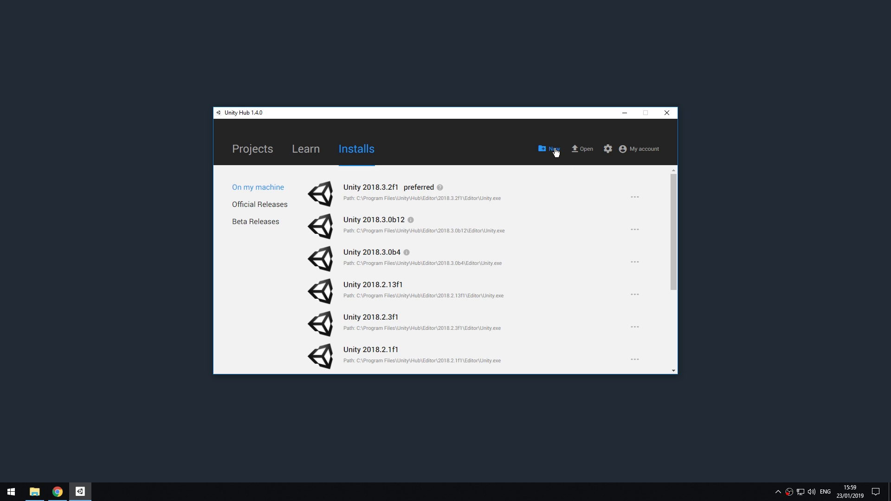
- Create a new 2D project named UnityPlayground-GettingStarted
left_click(554, 149)
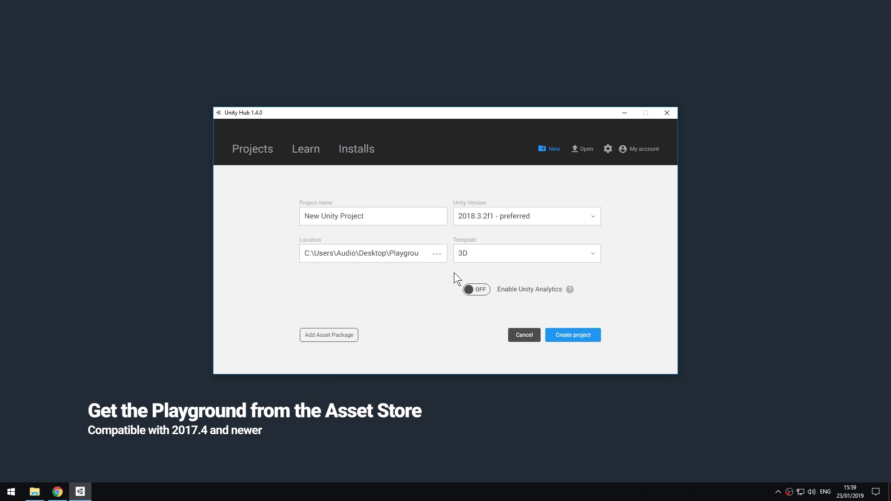
left_click_drag(402, 214, 232, 218)
type("UnityPlayground-GettingStarted")
left_click(477, 254)
left_click(573, 260)
left_click(573, 335)
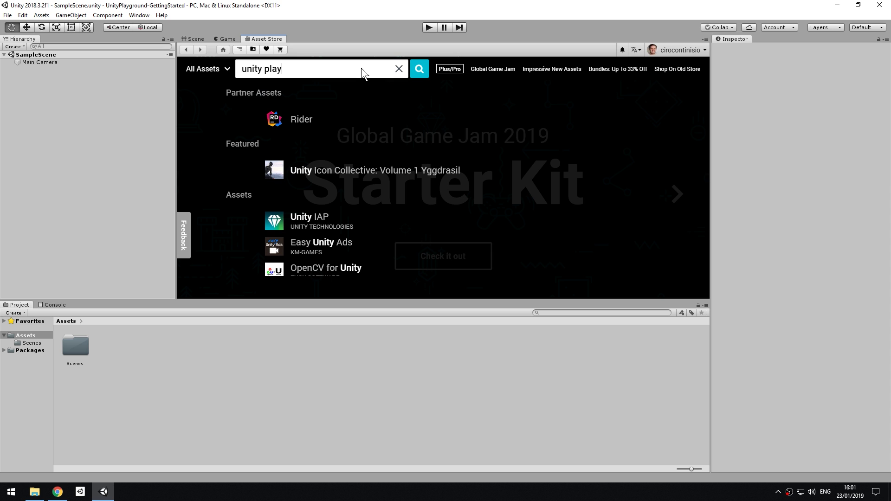
- Find Unity Playground in the Asset Store and import it, accepting the overwrite warning
type("ground")
left_click(343, 118)
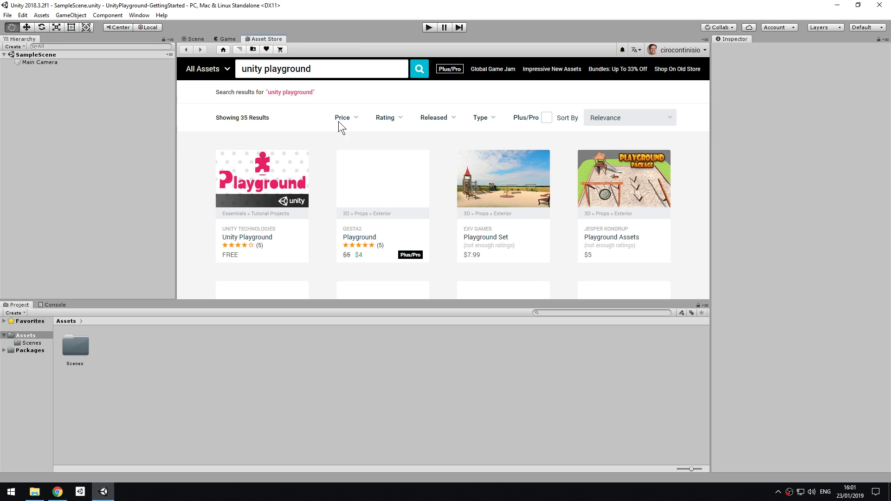
left_click(263, 174)
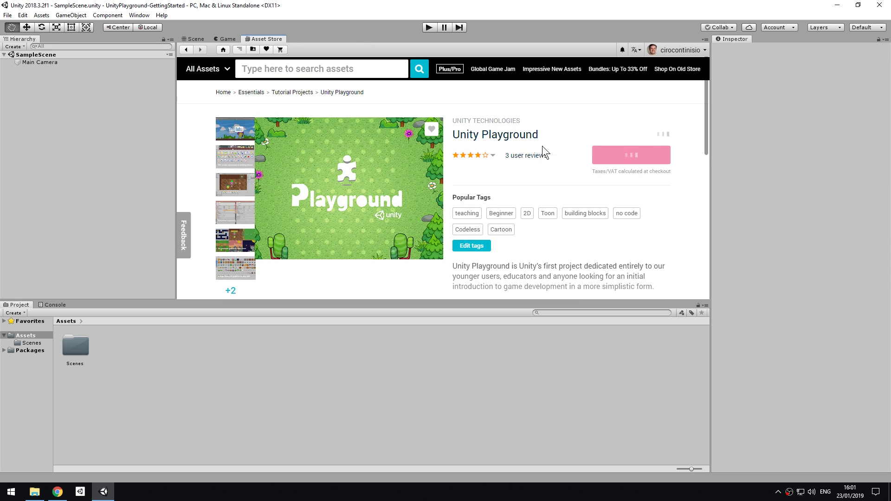
left_click(655, 159)
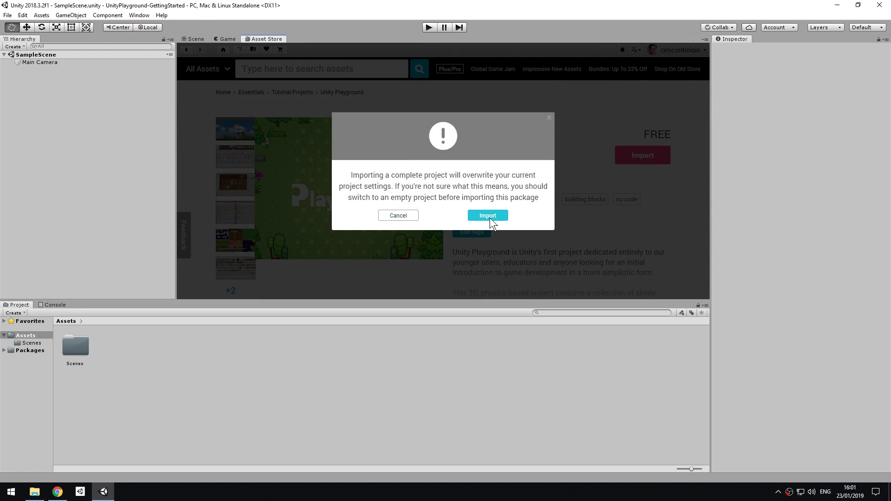
left_click(487, 216)
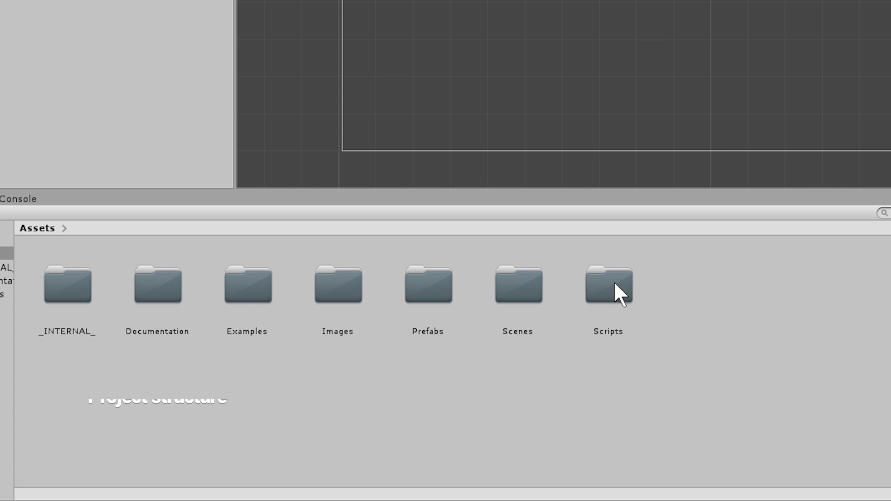
double_click(614, 284)
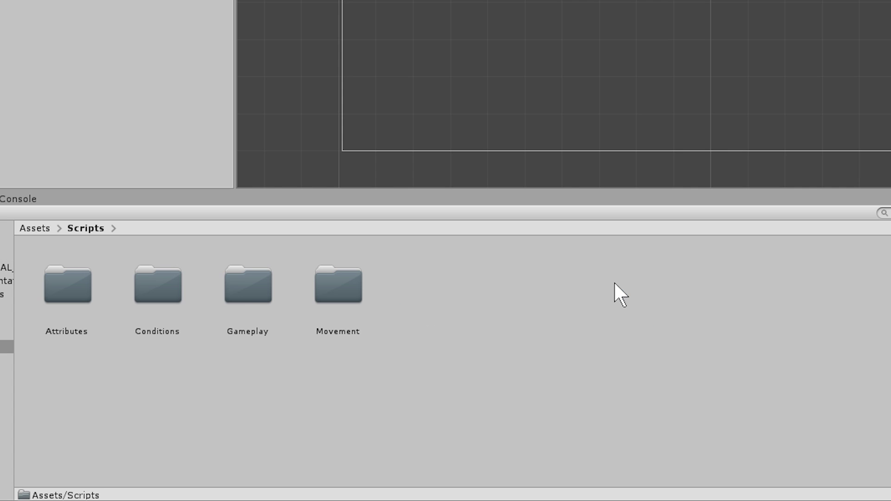
double_click(341, 287)
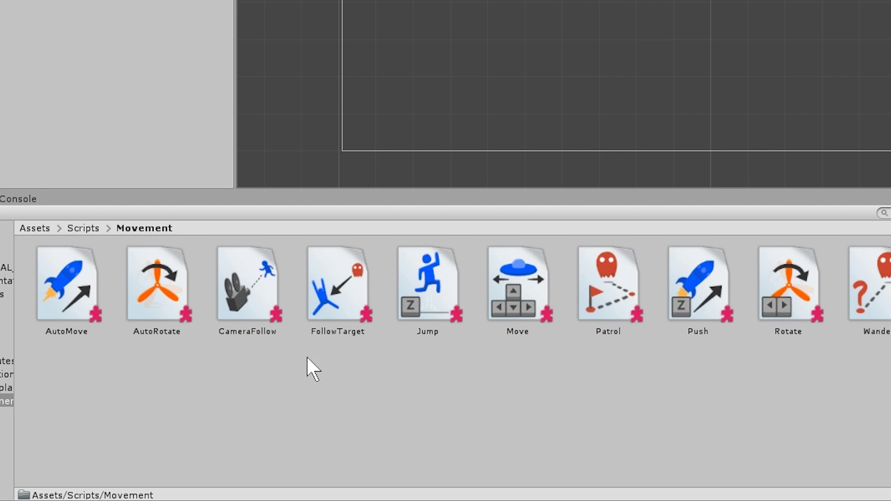
left_click(78, 227)
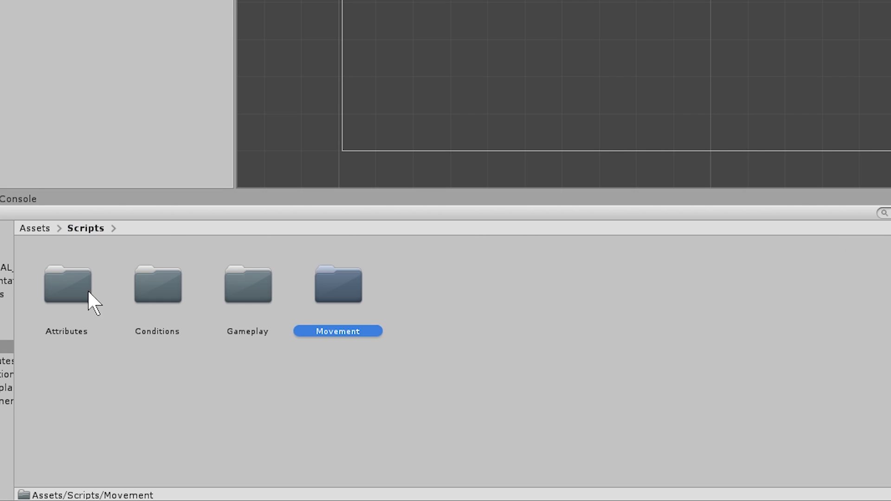
double_click(255, 299)
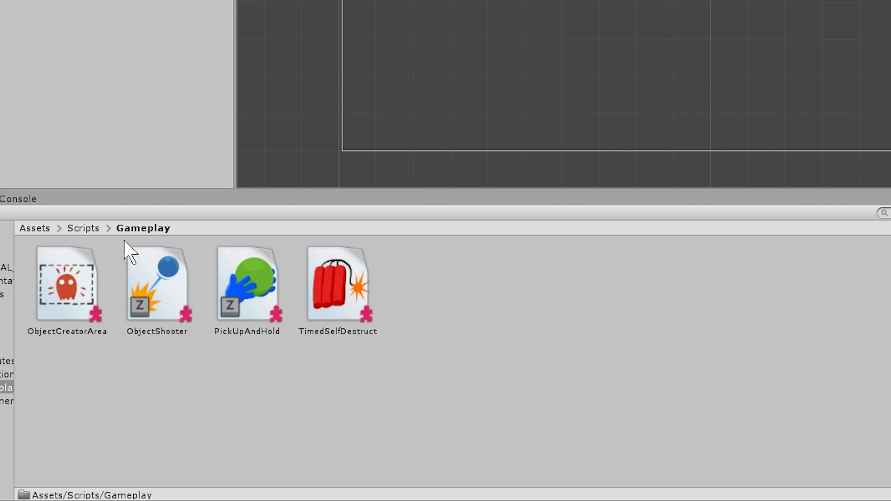
left_click(87, 228)
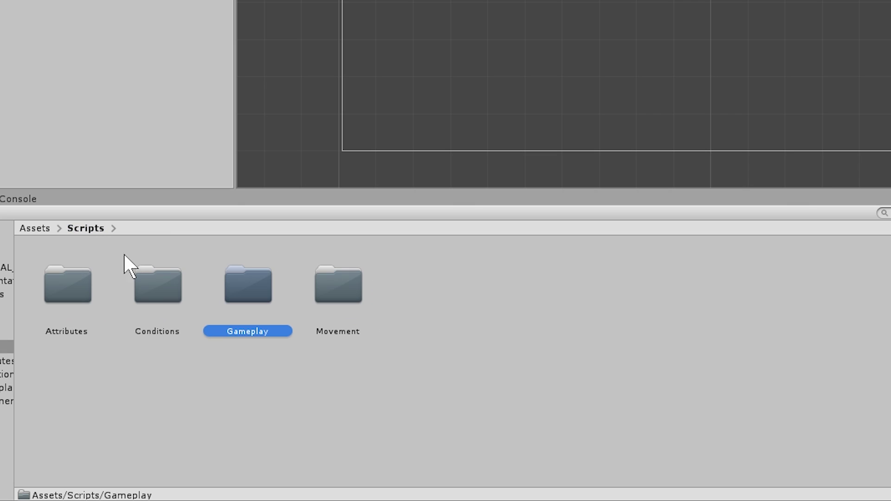
double_click(148, 288)
left_click(76, 228)
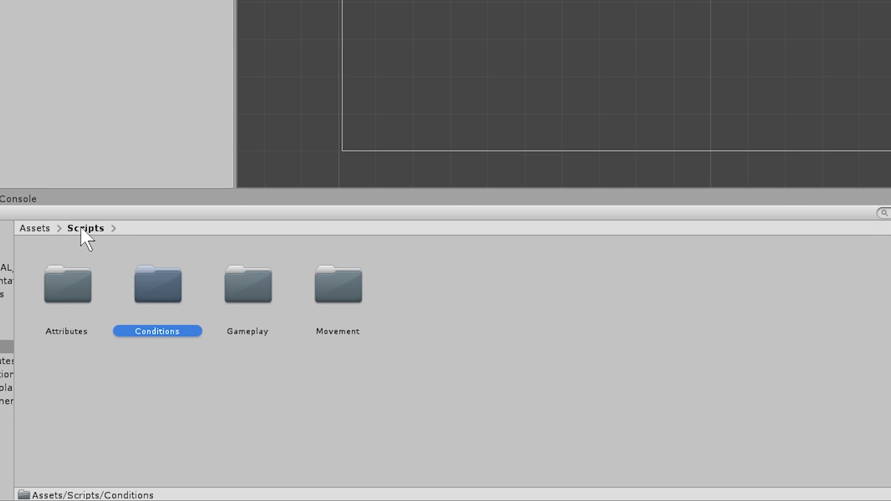
left_click(34, 230)
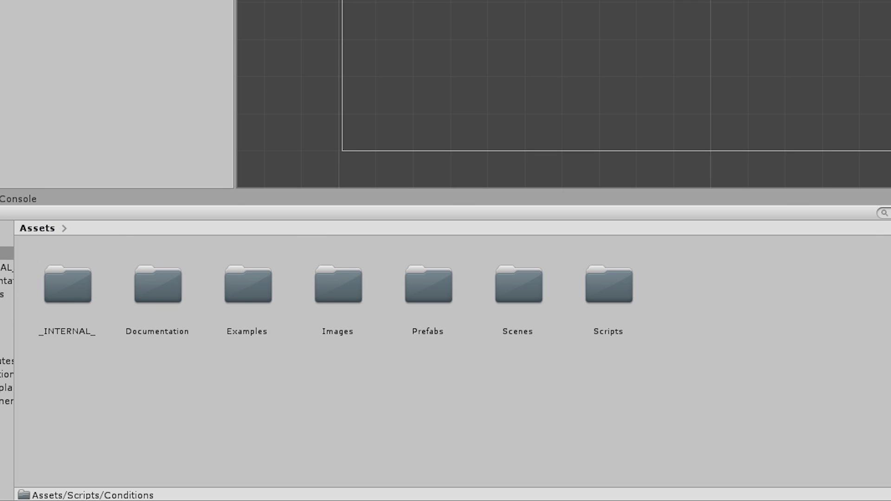
left_click(7, 253)
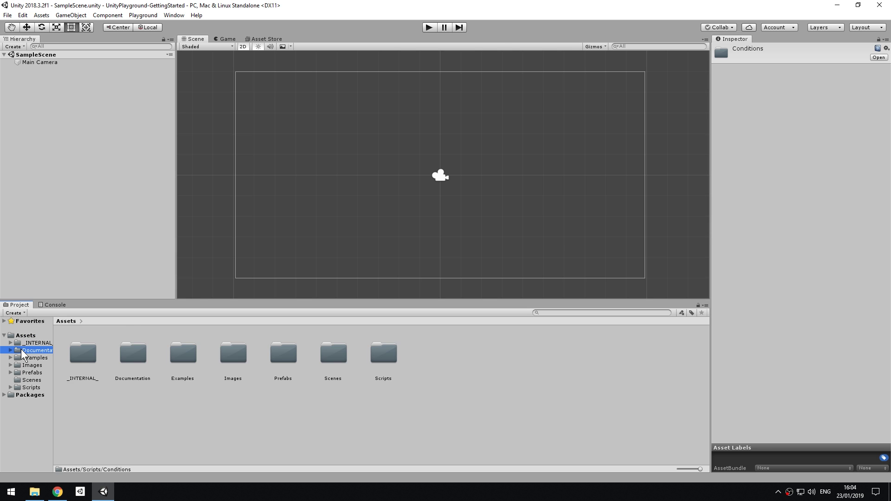
- Open Documentation > Cheatsheet Images and preview the 1 - Movement and 2 - Movement2 cheatsheets
left_click(7, 280)
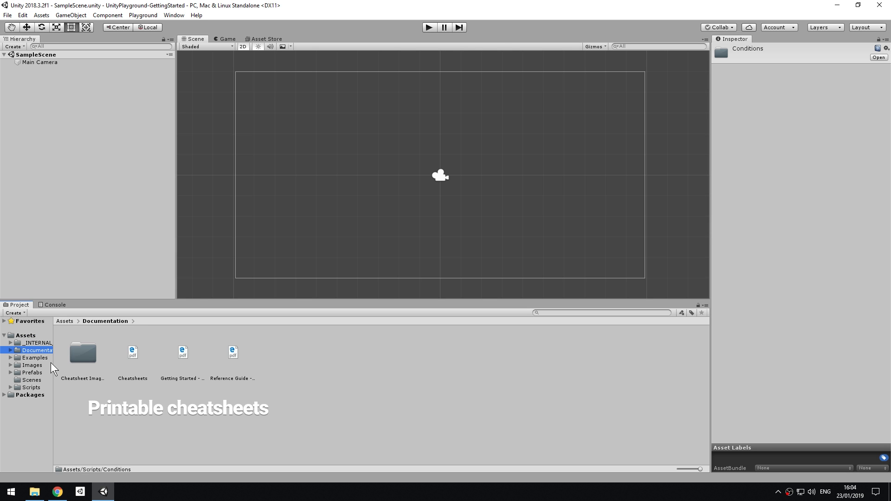
double_click(89, 355)
left_click(95, 358)
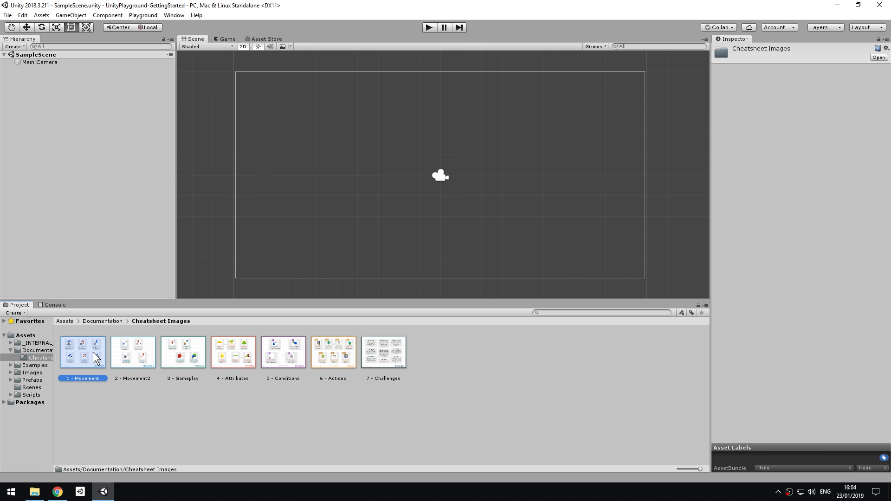
left_click(135, 357)
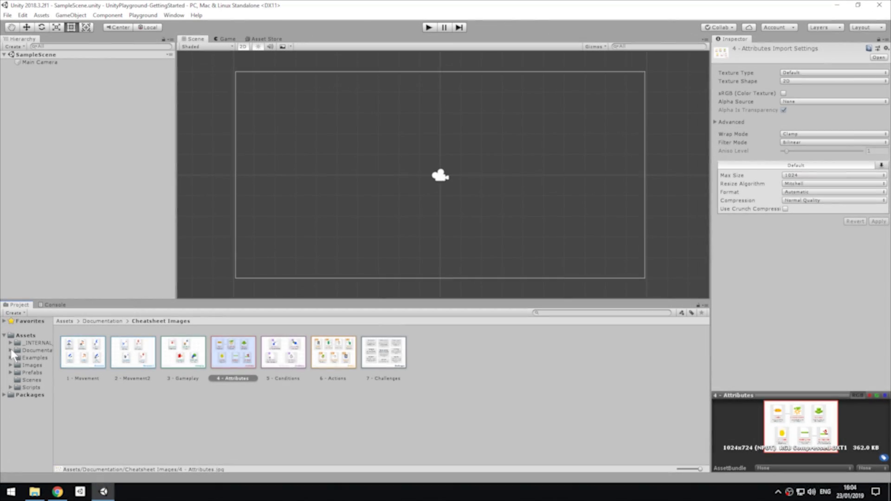
left_click(32, 364)
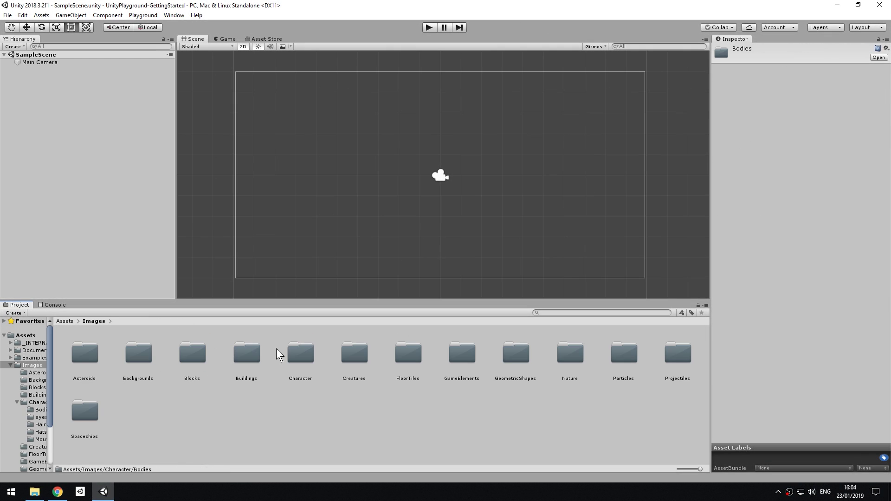
double_click(360, 352)
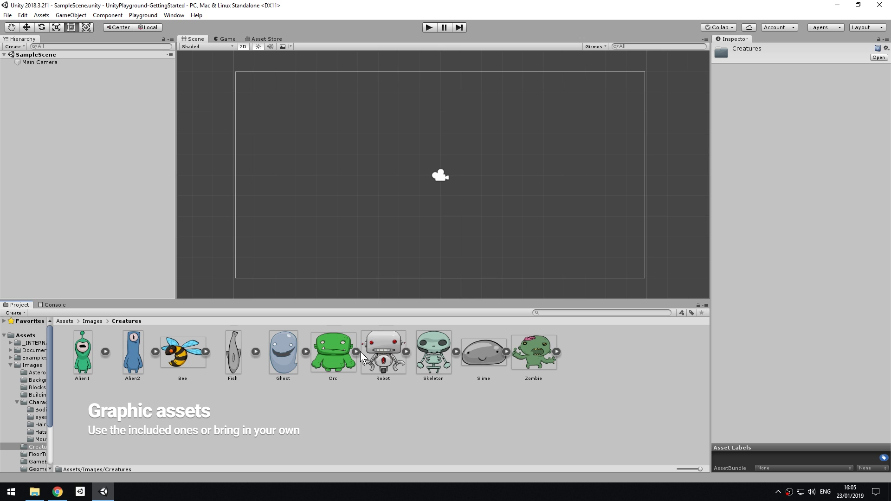
left_click(94, 321)
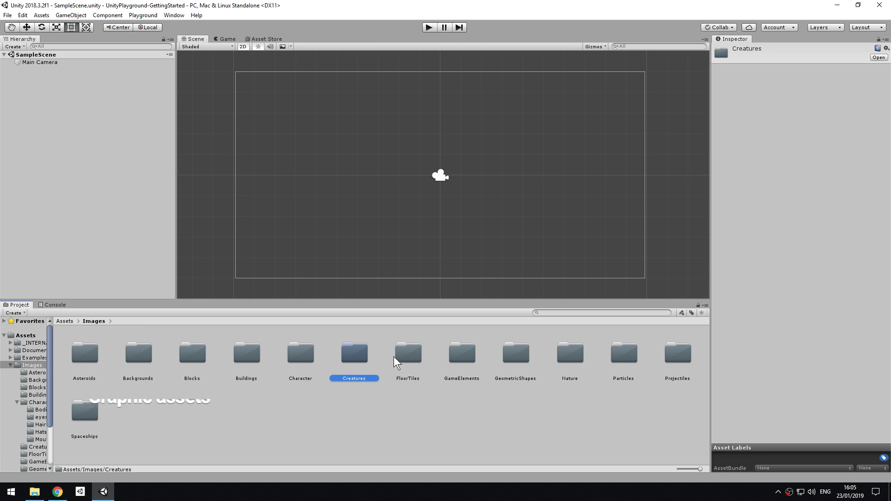
double_click(466, 357)
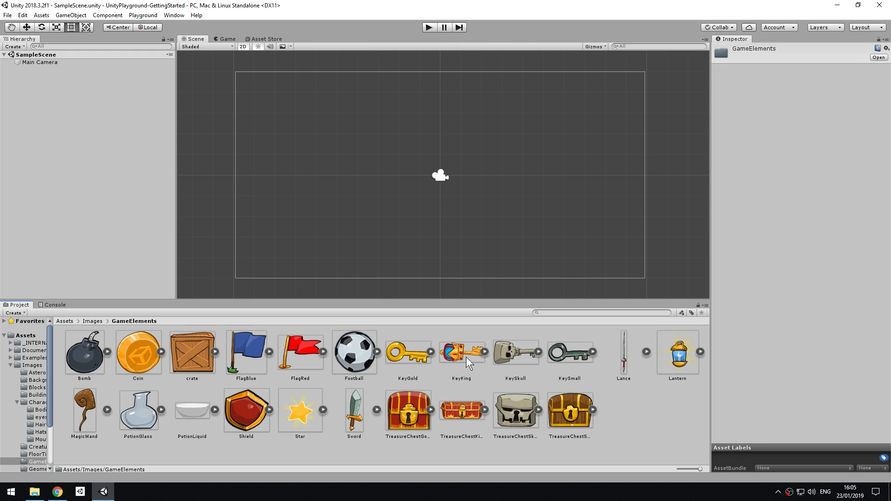
key("BackSpace")
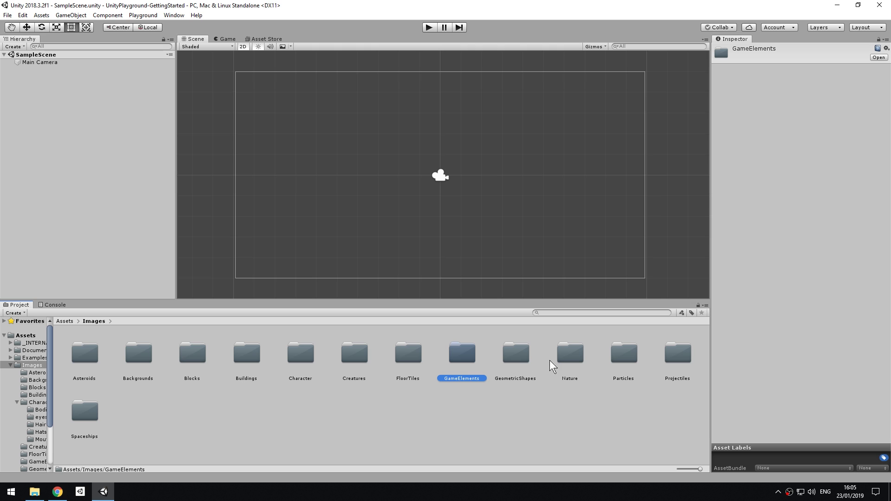
double_click(581, 358)
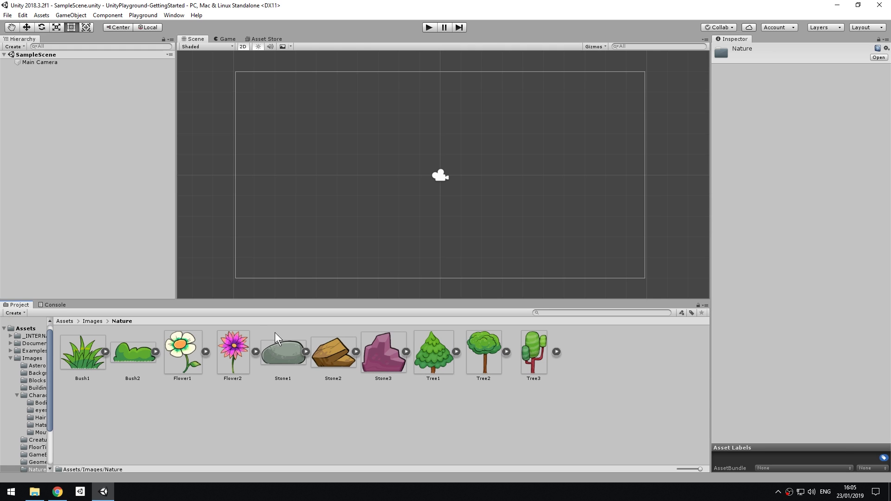
left_click(93, 321)
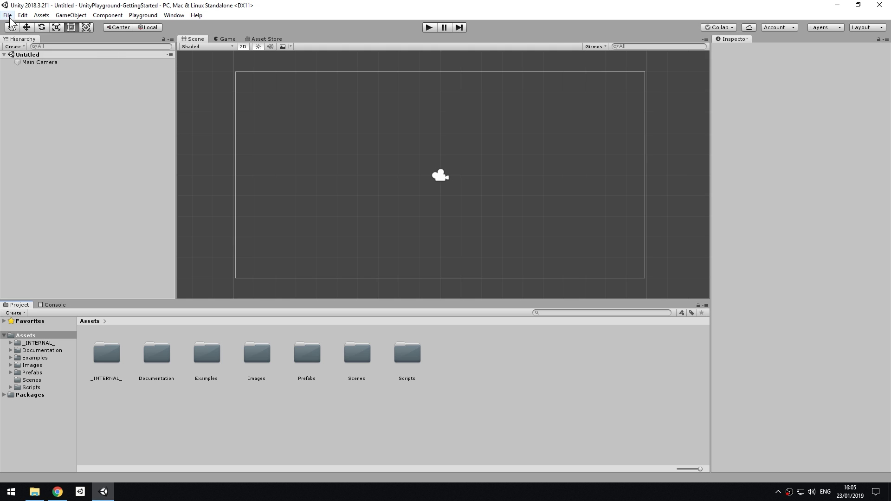
- Create a new scene and drag BG_Space from Images/Backgrounds into it
left_click(7, 15)
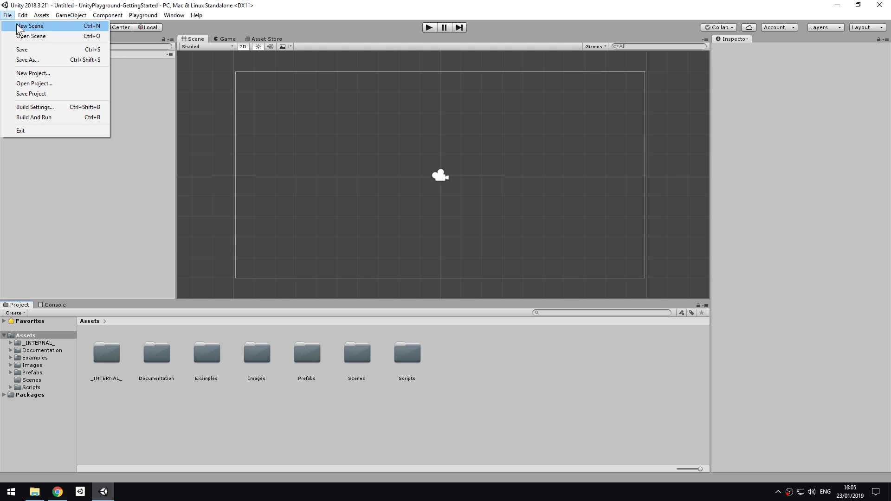
left_click(18, 26)
left_click(10, 365)
left_click(28, 380)
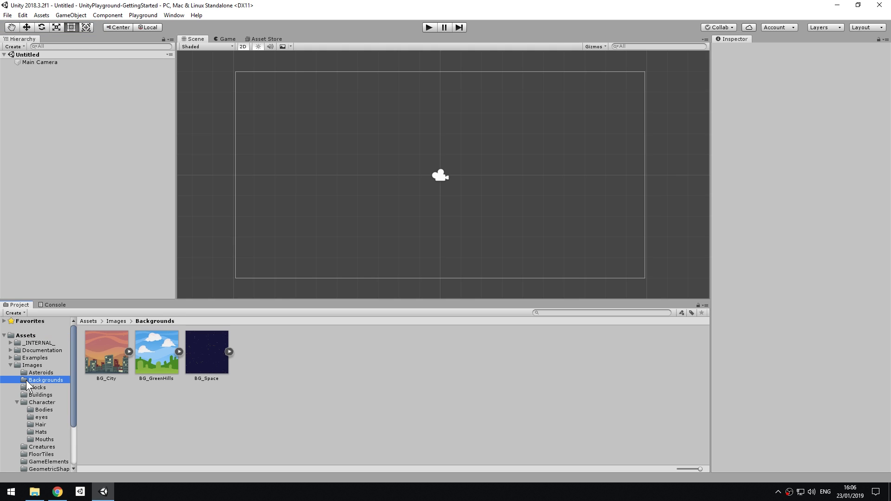
left_click_drag(209, 360, 106, 131)
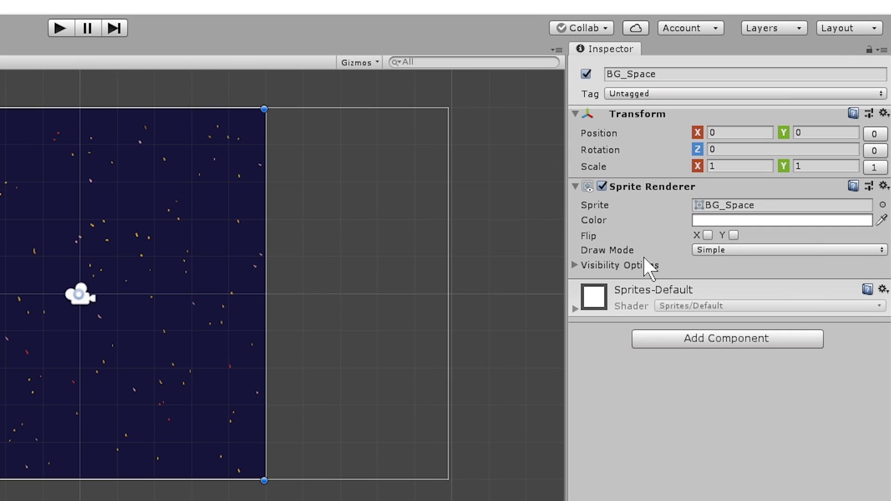
- Set BG_Space's Sprite Renderer to Tiled draw mode on the Background sorting layer
left_click(749, 152)
left_click(711, 249)
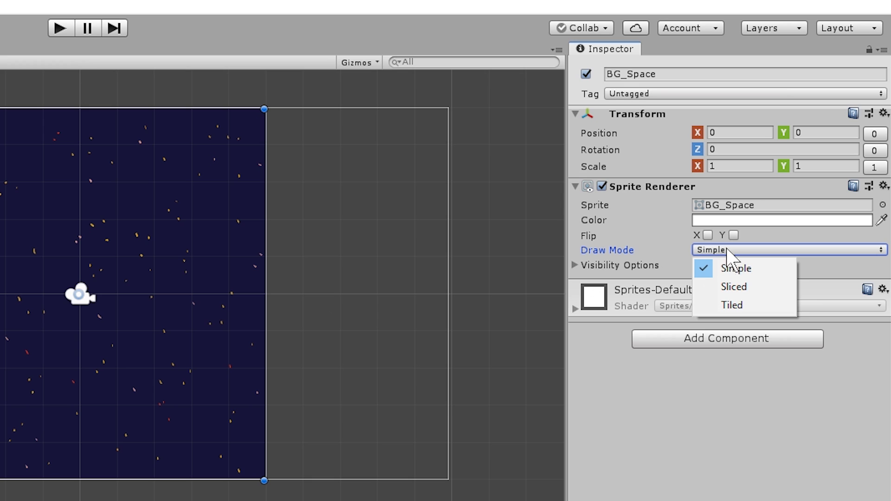
left_click(748, 305)
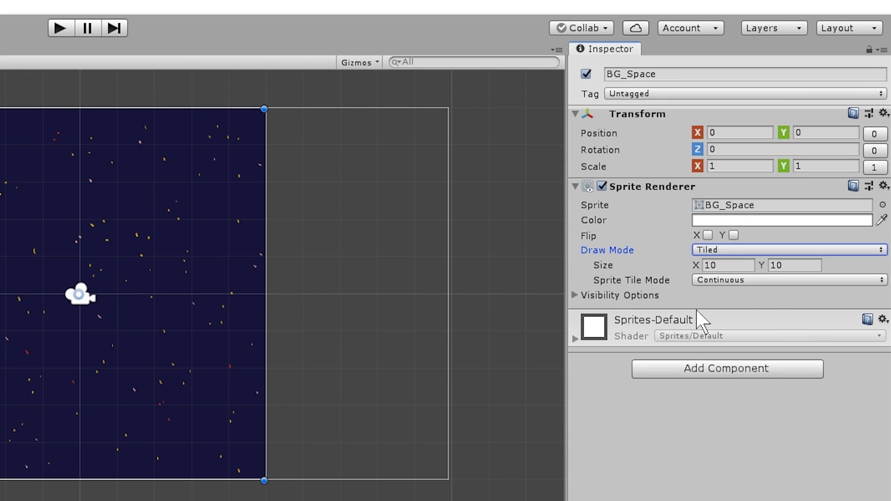
left_click(575, 296)
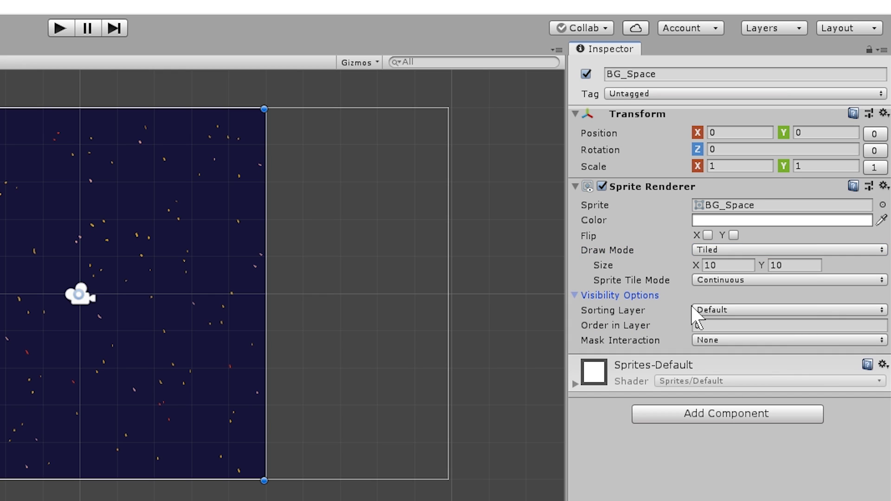
left_click(711, 310)
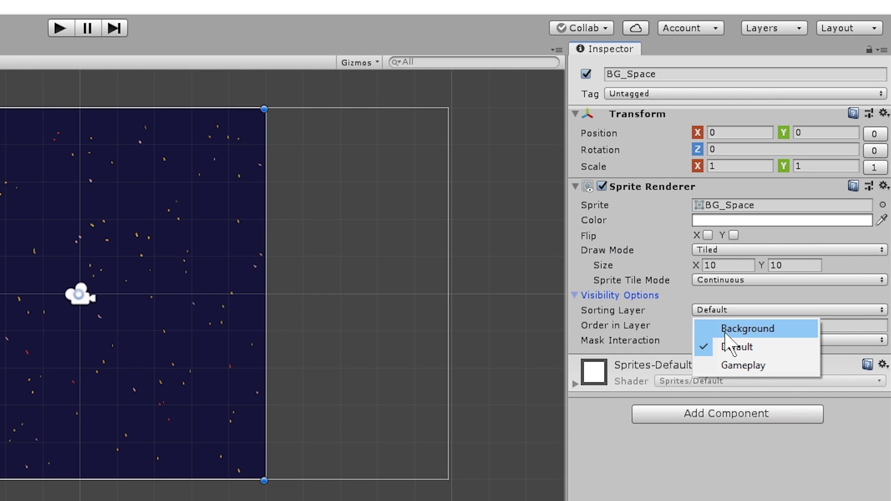
left_click(733, 328)
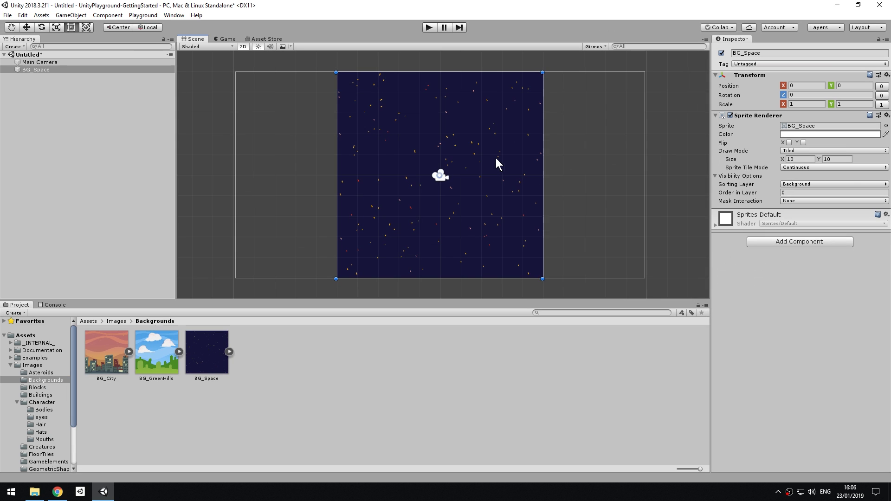
- Enlarge the tiled BG_Space evenly to about 63.08 × 37.19 and frame it in view
scroll(168, 285, "down", 5)
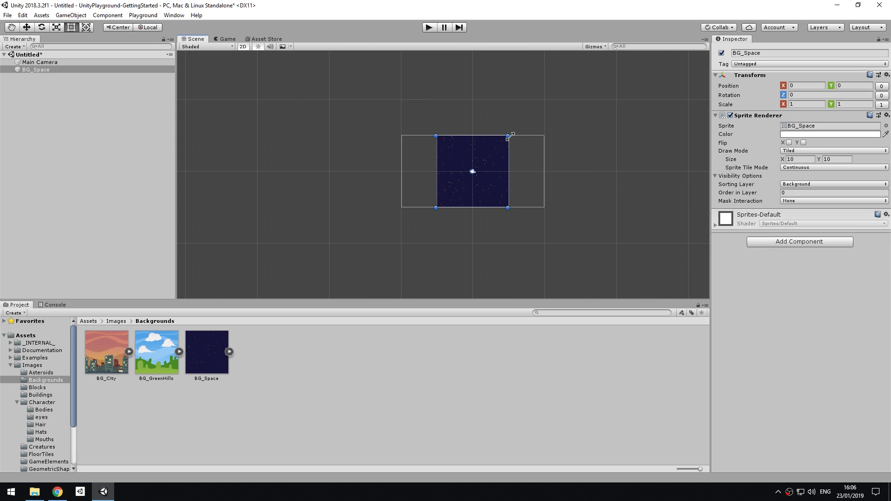
left_click_drag(509, 136, 699, 38, "alt")
left_click_drag(638, 114, 574, 130, "alt")
scroll(608, 141, "down", 3)
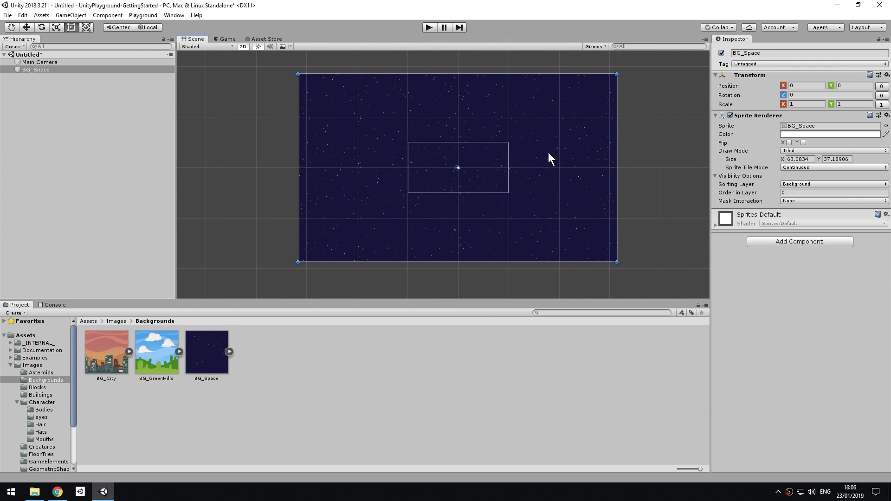
- Drag SpaceshipRed from Images/Spaceships into the scene and frame it in the Scene view
left_click(37, 364)
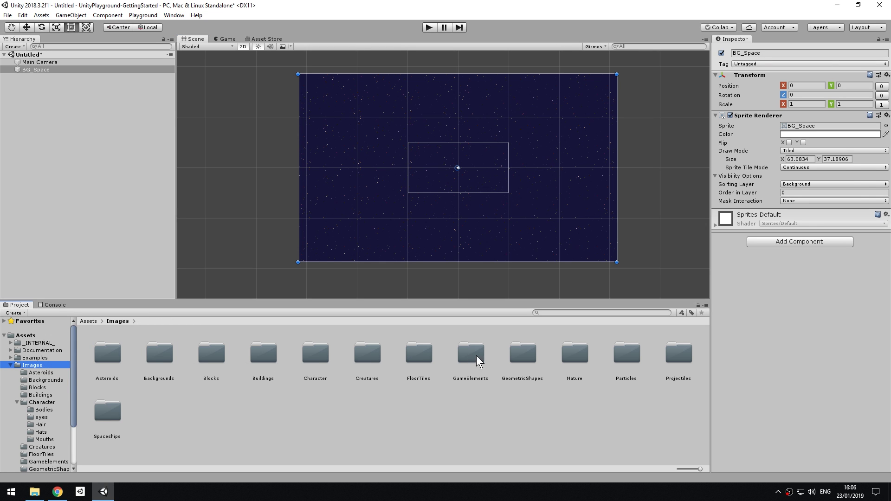
double_click(100, 417)
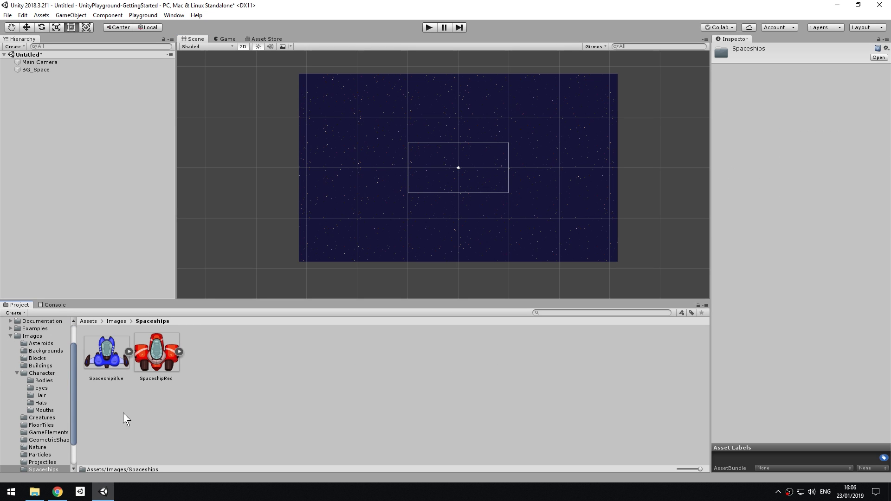
left_click_drag(160, 352, 96, 131)
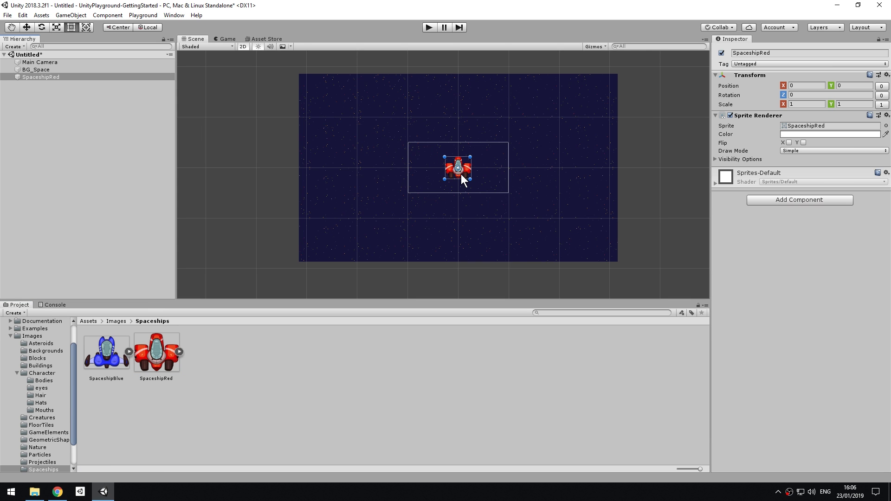
key("f")
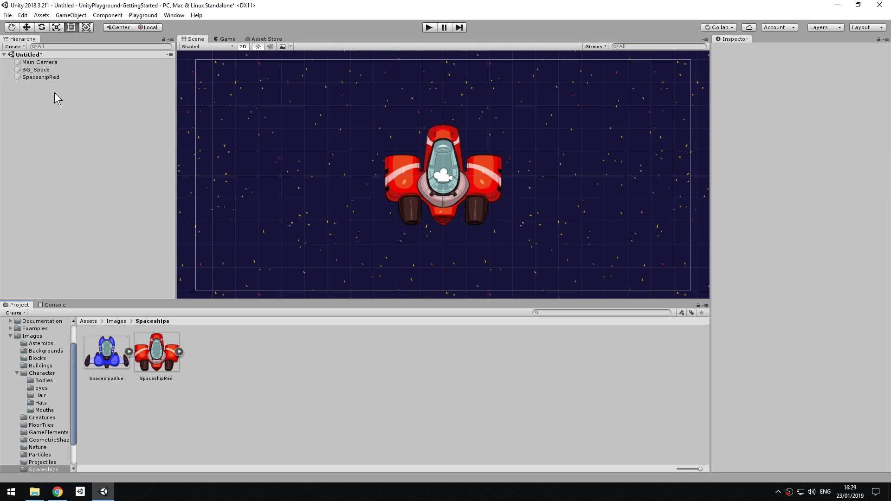
- Add a Push component to the SpaceshipRed object
left_click(48, 77)
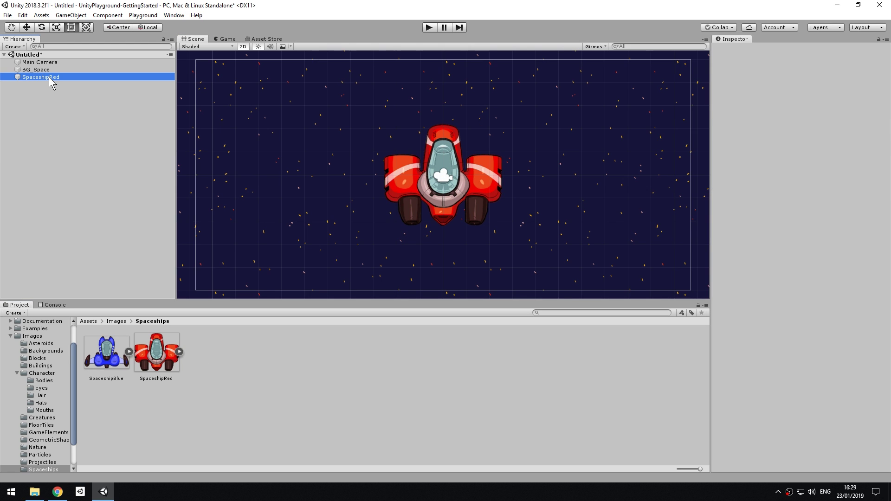
left_click(755, 201)
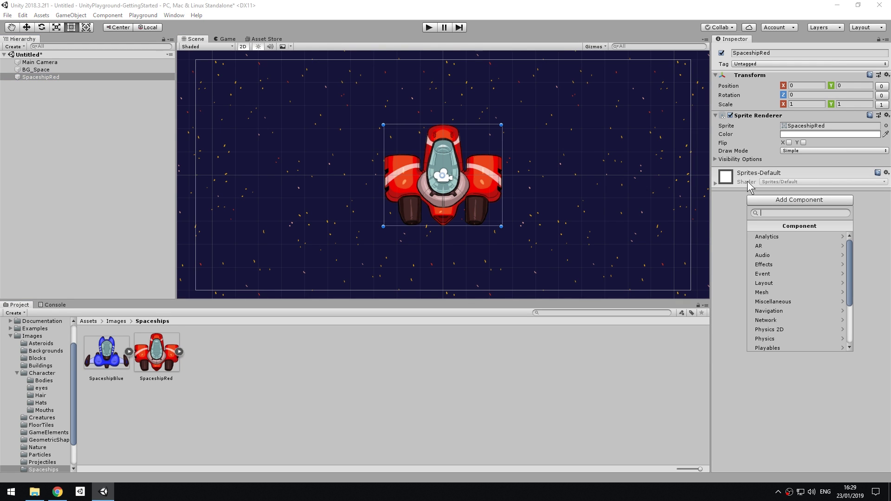
type("push")
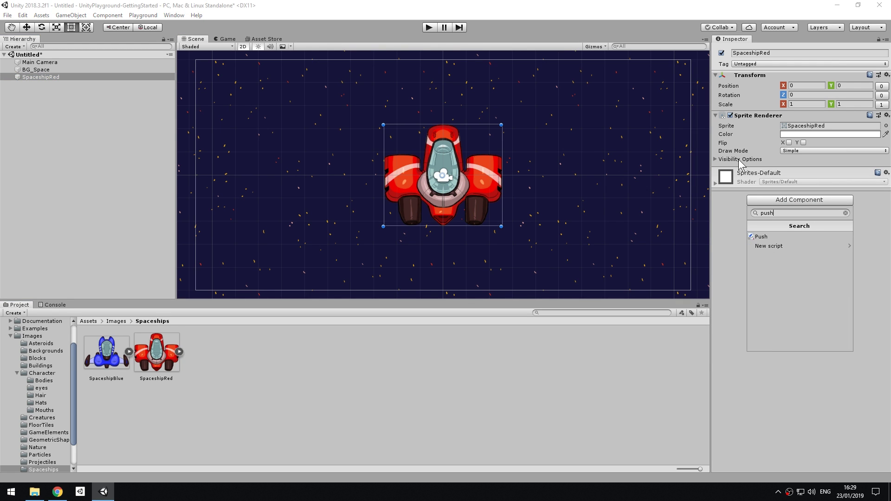
key("Down")
key("Return")
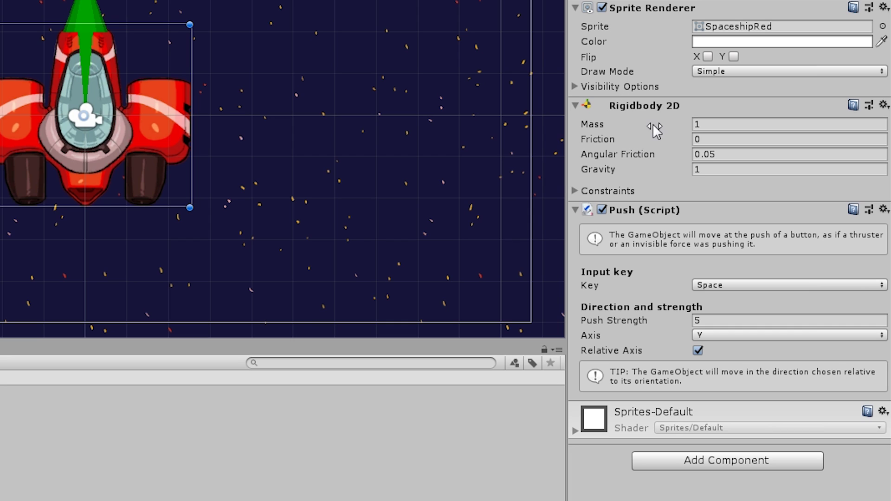
- Set Rigidbody 2D gravity 0 and friction 2, and Push strength 8 along the Y axis
left_click(741, 168)
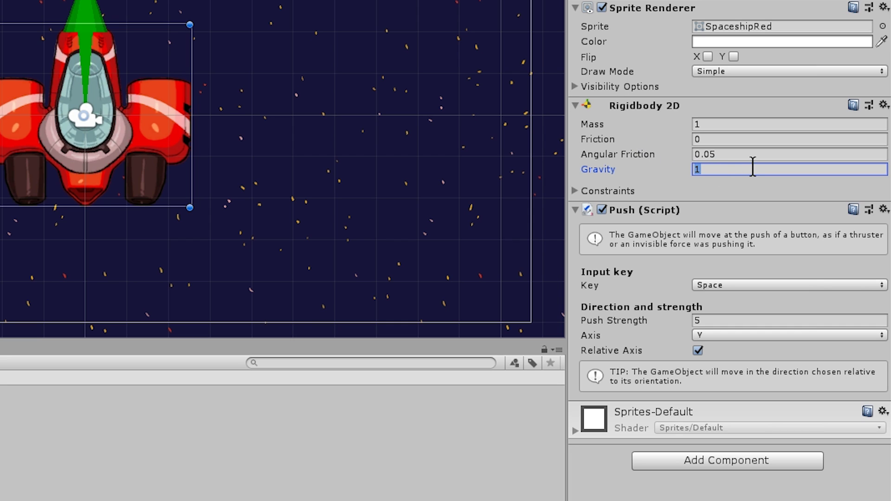
type("0")
left_click(736, 139)
type("2")
left_click(655, 321)
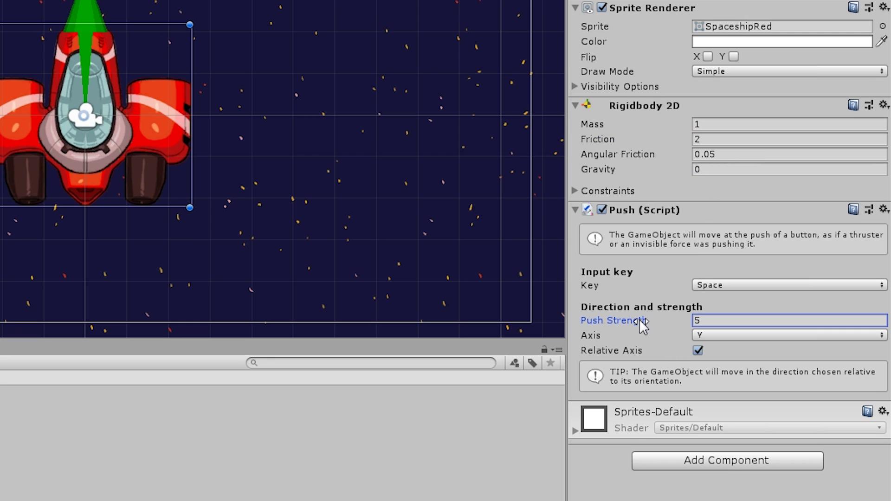
left_click(718, 319)
type("8")
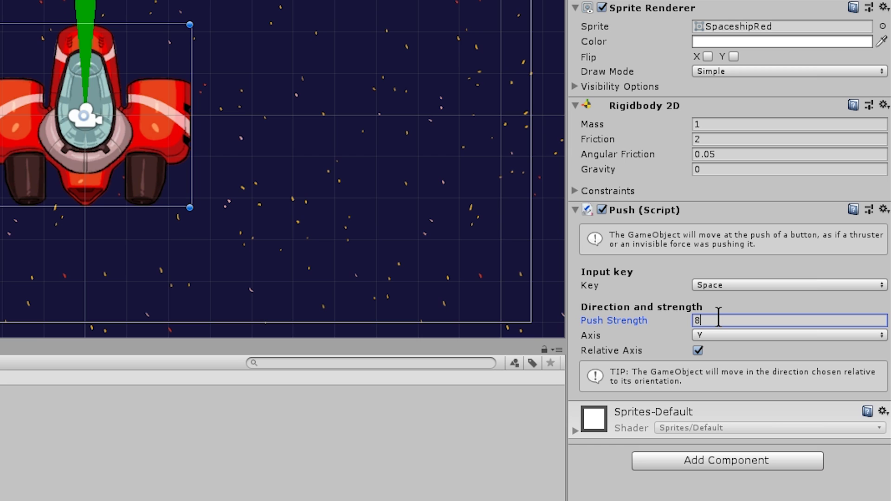
left_click(703, 335)
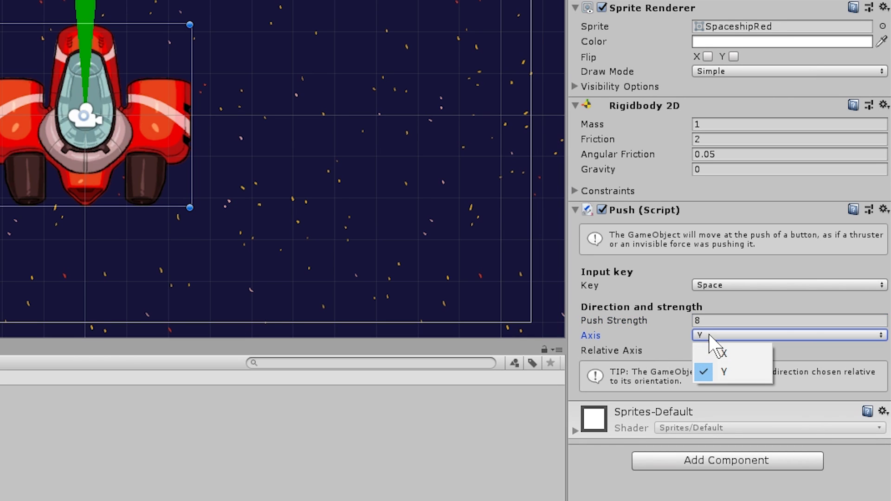
left_click(748, 371)
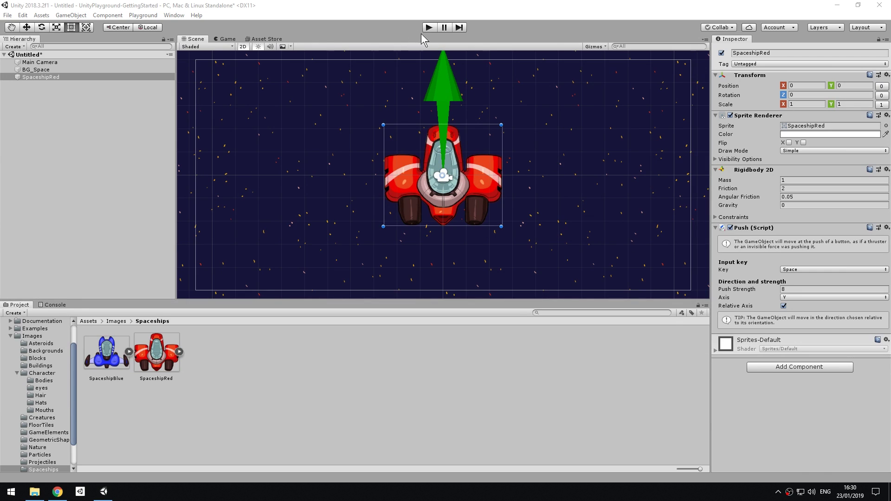
left_click(427, 28)
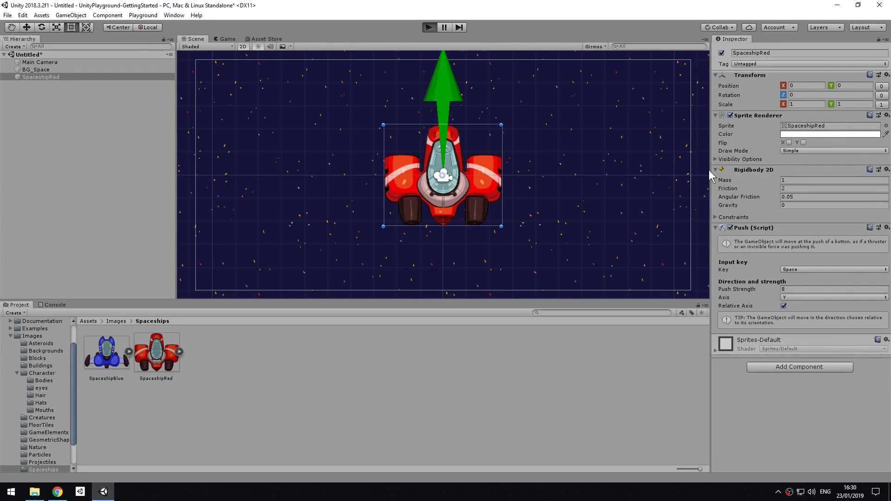
key("space")
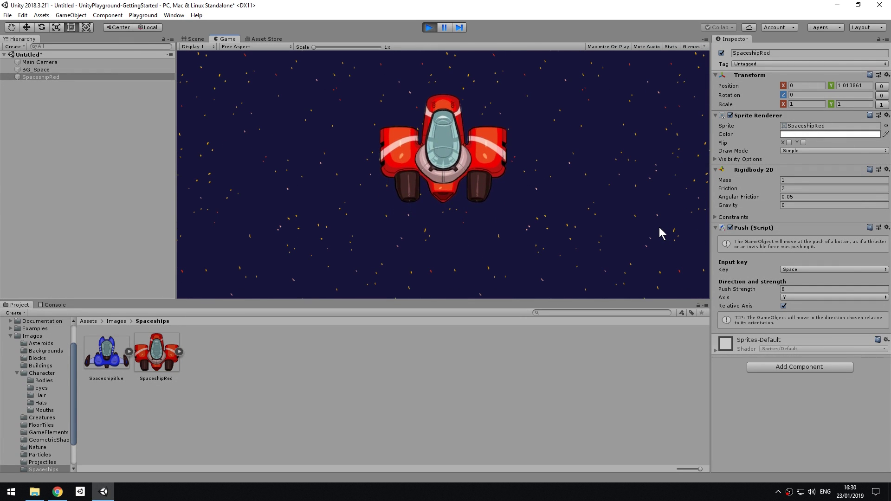
left_click(789, 289)
type("6")
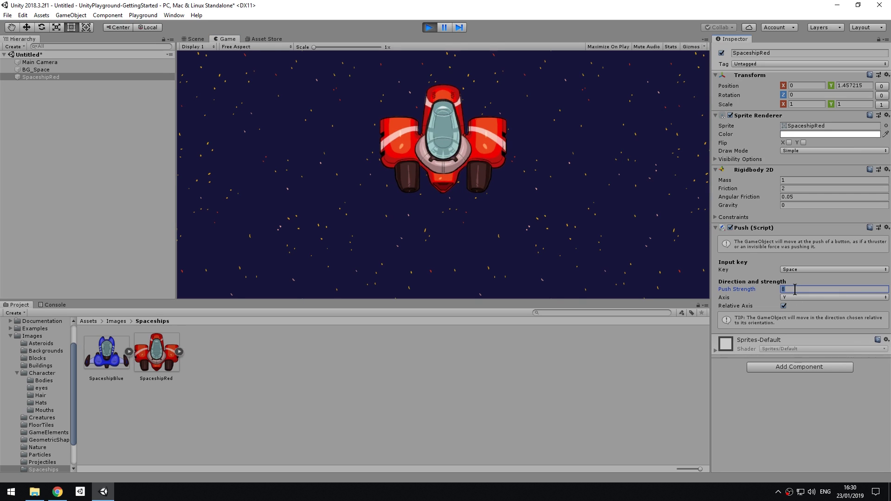
key("Tab")
left_click(793, 186)
type("1")
key("Tab")
left_click(548, 177)
key("space")
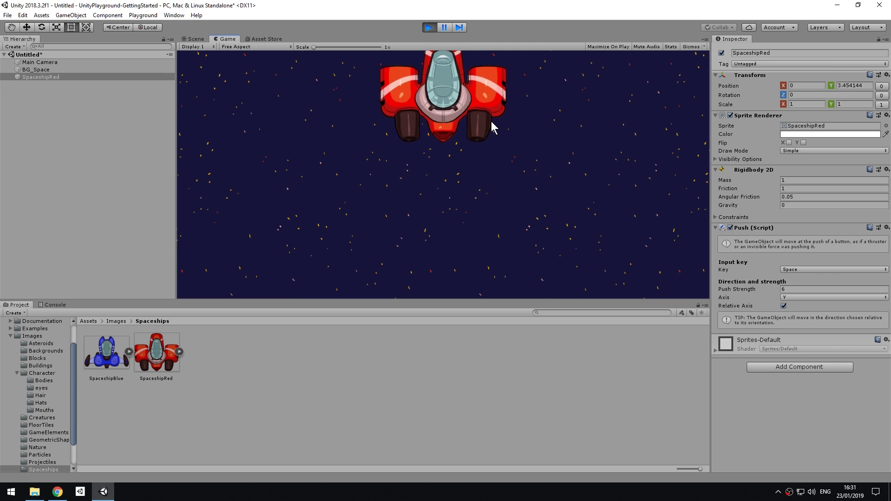
left_click(429, 27)
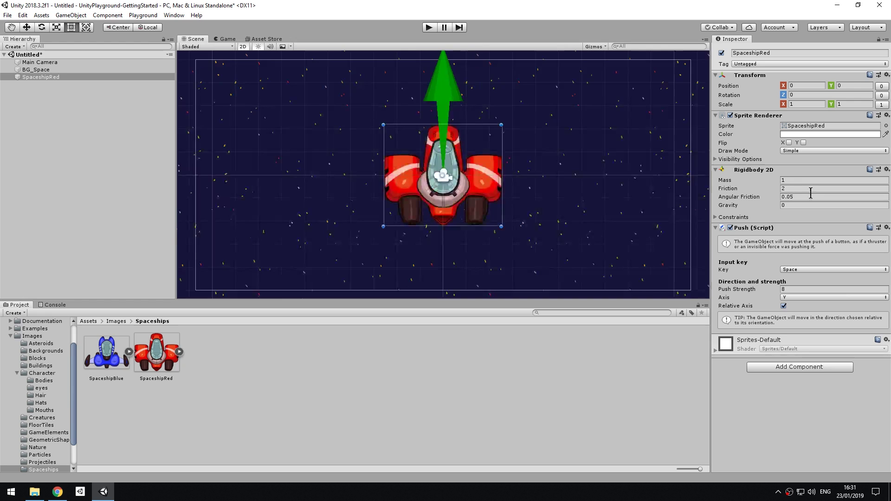
- Add a Rotate script to the ship controlled with WASD
left_click(790, 366)
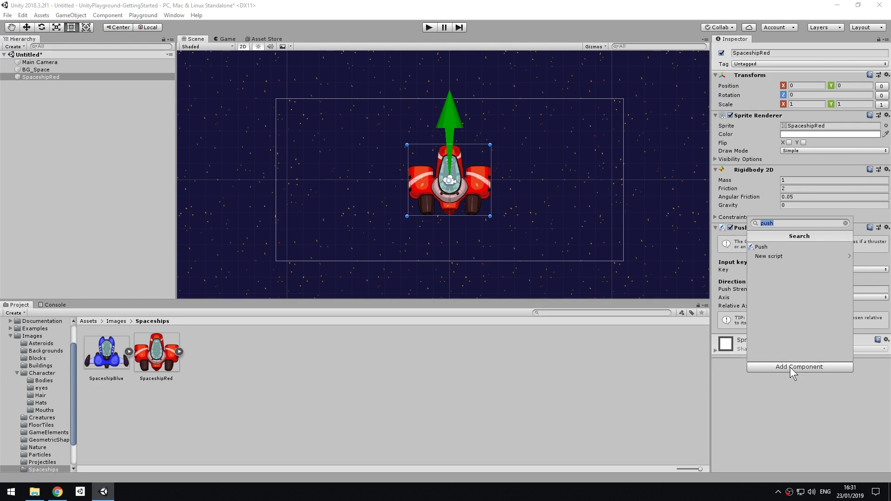
type("rotate")
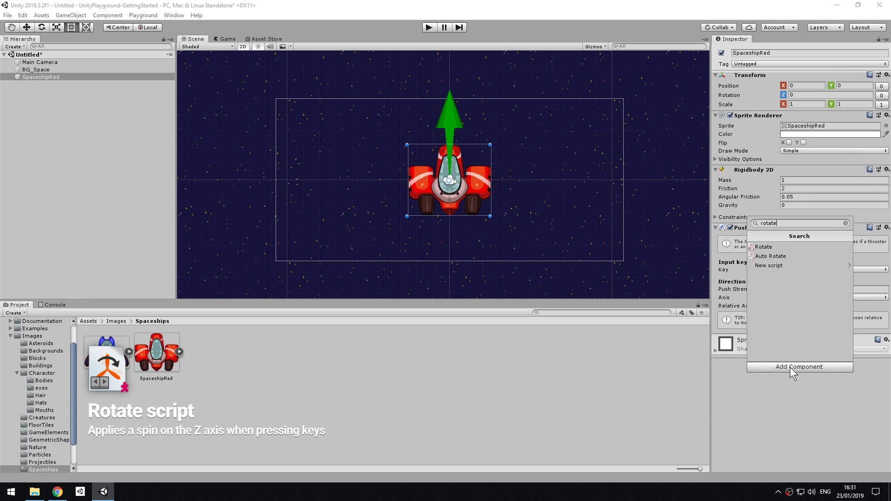
key("Return")
left_click(798, 396)
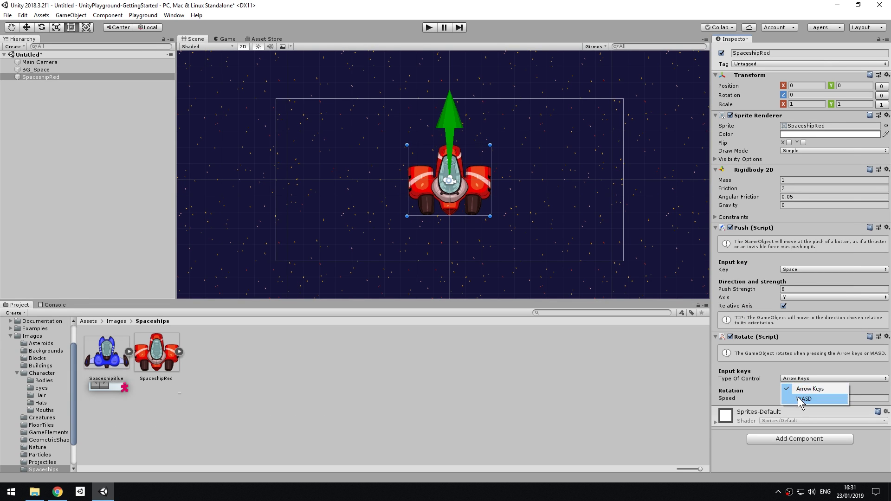
left_click(798, 441)
- Play-test turning, then set angular friction to 4 and rotation speed to 10
left_click(428, 27)
key("d")
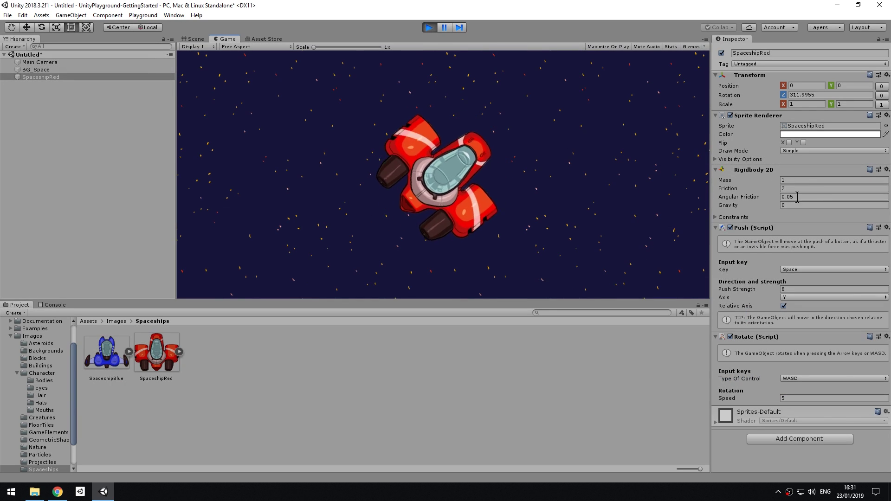
left_click(786, 196)
type("4")
left_click(585, 182)
key("a")
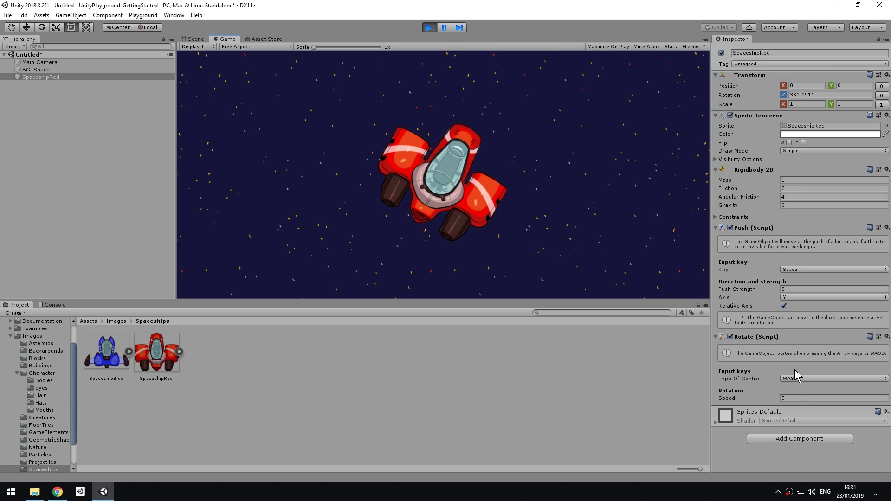
left_click(797, 398)
type("10")
left_click(603, 207)
key("a")
left_click(428, 28)
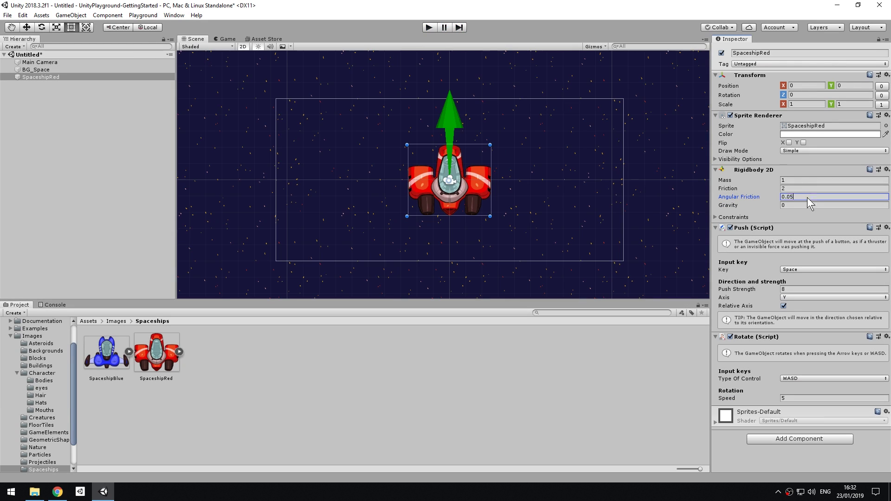
left_click(802, 398)
type("10")
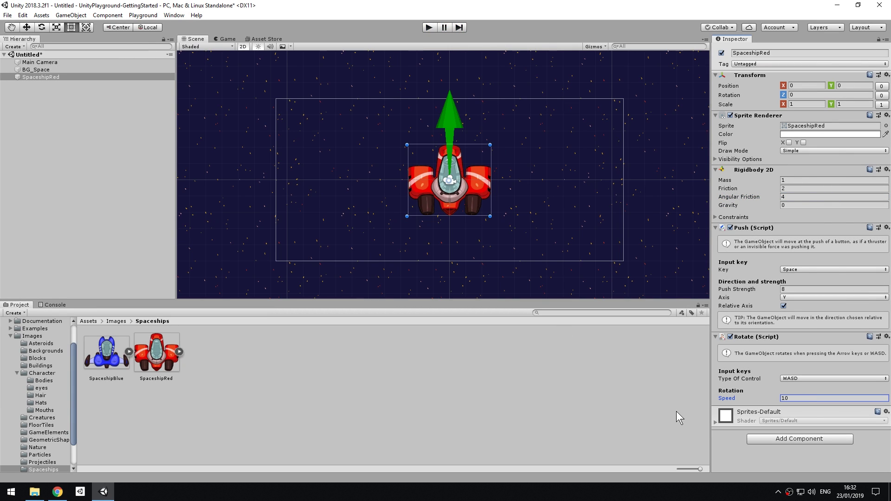
- Drag P_Flame from Prefabs > Particles into the scene and parent it to SpaceshipRed
left_click(10, 335)
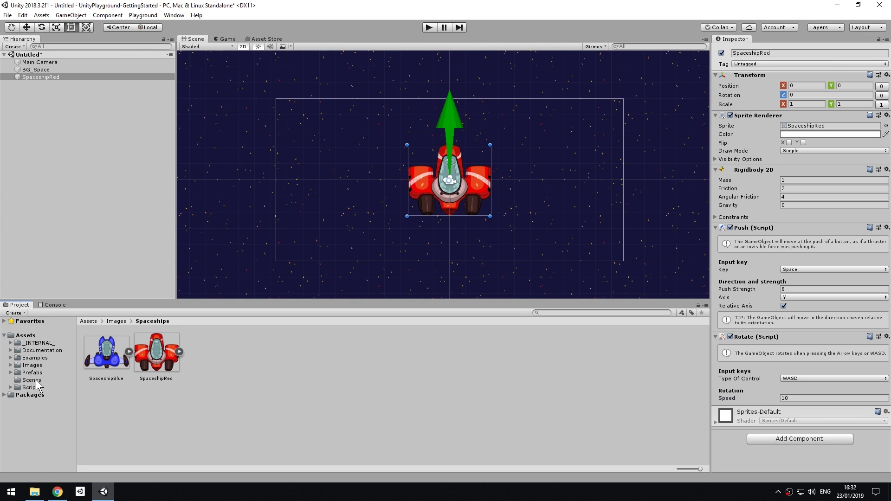
left_click(32, 372)
double_click(162, 357)
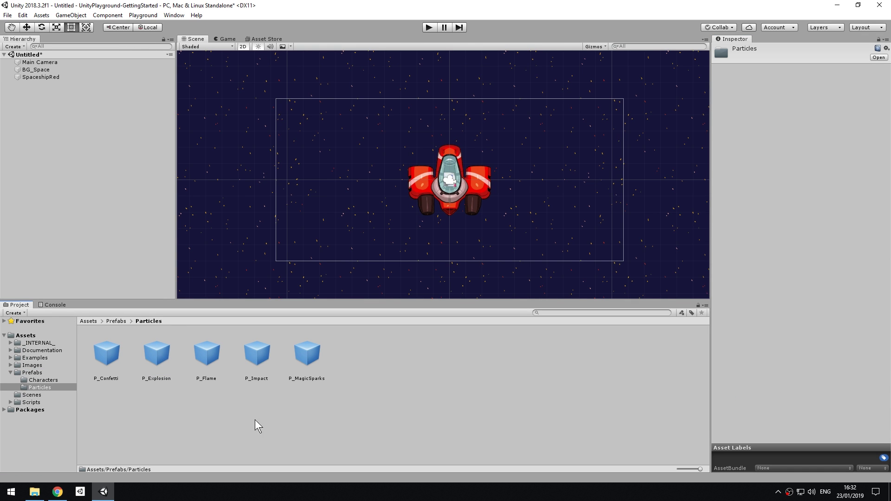
left_click_drag(198, 358, 62, 124)
scroll(397, 200, "up", 3)
left_click_drag(29, 84, 49, 77)
- Rotate the flame to point backward, move it below the ship, and play-test it
key("e")
left_click_drag(356, 164, 402, 199)
key("t")
left_click_drag(348, 198, 453, 228)
key("ctrl+p")
key("Left")
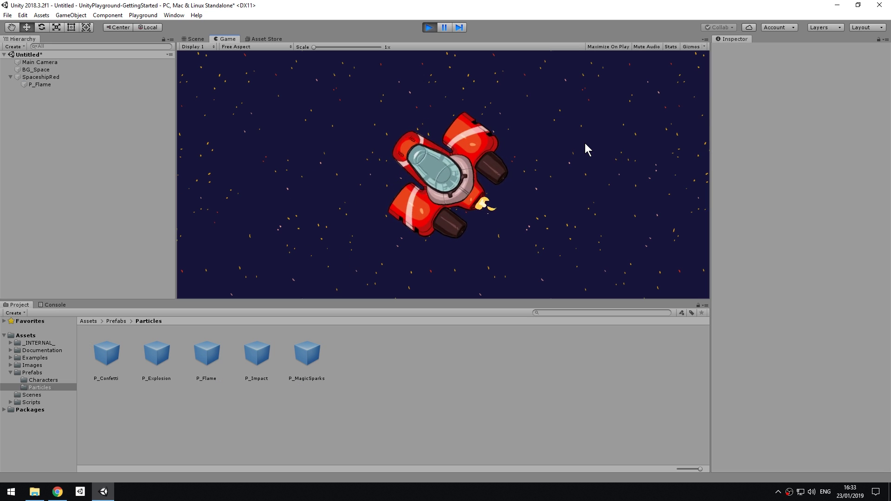
key("ctrl+p")
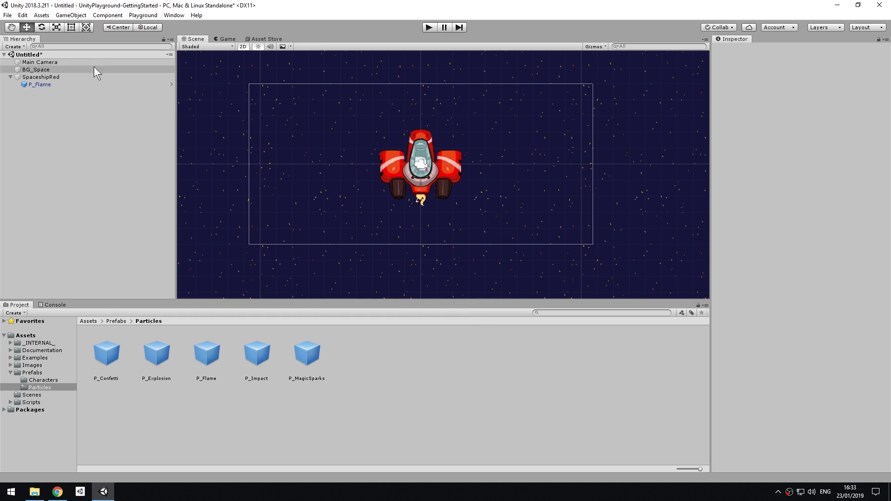
- Save the current scene as 'SpaceGame' inside the Assets/Scenes folder
left_click(7, 15)
left_click(38, 54)
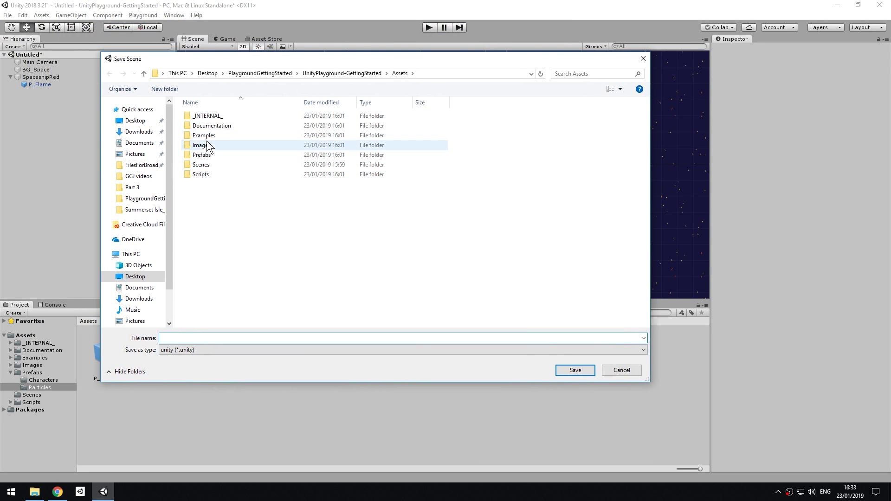
left_click(207, 166)
double_click(208, 165)
left_click(219, 338)
type("SpaceGame")
key("Return")
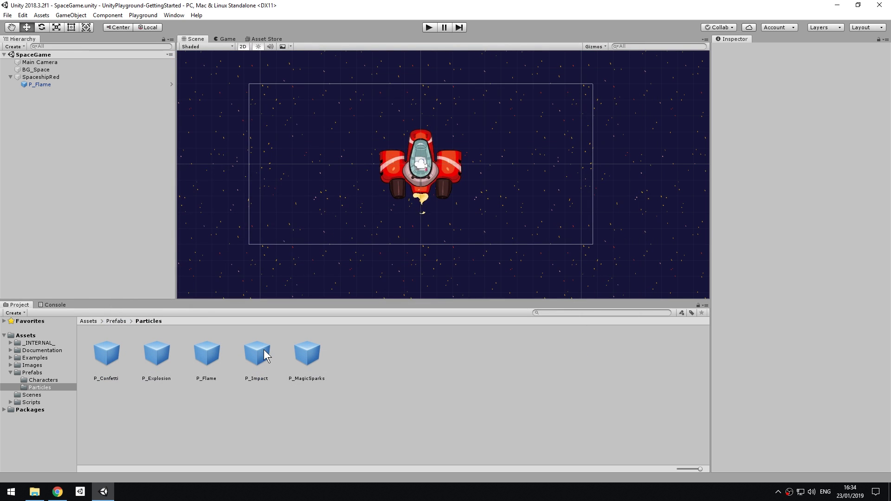
- Enlarge the Main Camera's Frame Size to 11.77 while viewing the Game view
left_click(228, 38)
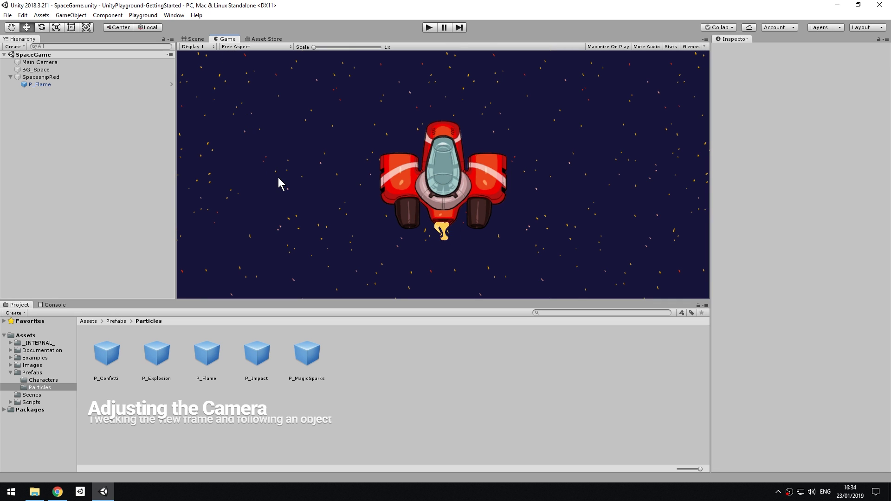
left_click(55, 62)
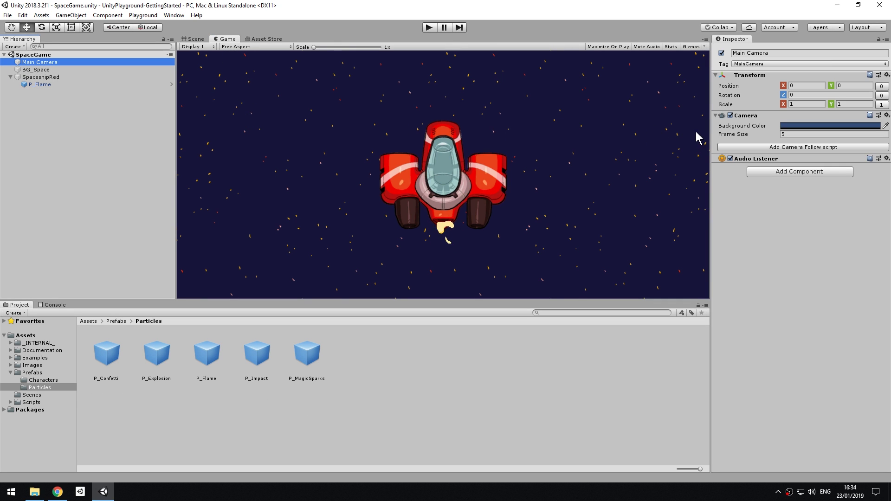
left_click(738, 134)
left_click_drag(738, 134, 848, 124)
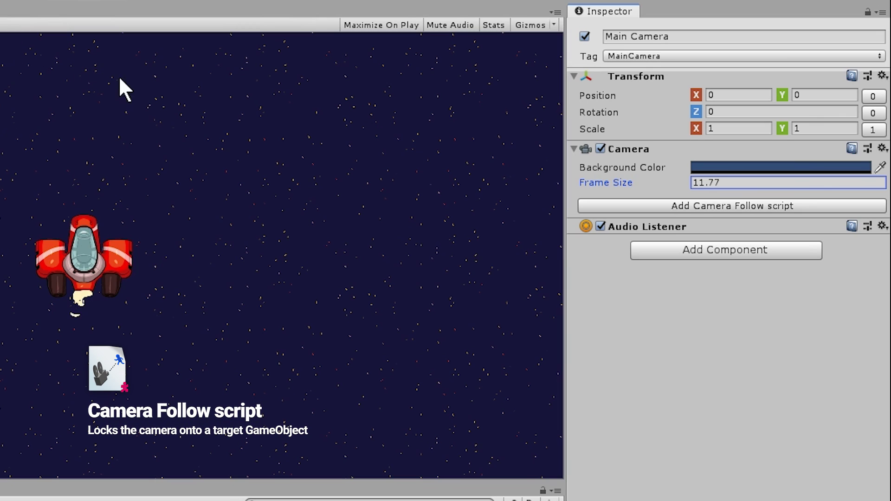
- Add a Camera Follow script to the Main Camera targeting SpaceshipRed
left_click(702, 207)
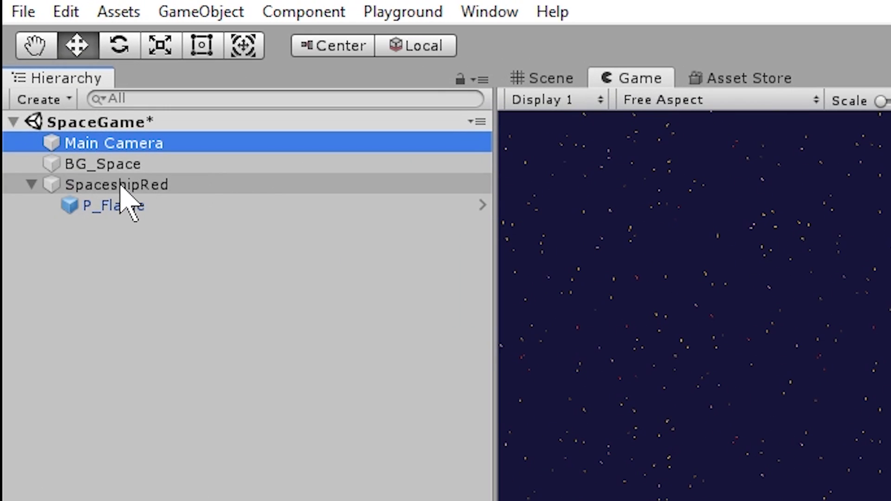
left_click_drag(42, 77, 213, 97)
left_click_drag(210, 155, 632, 205)
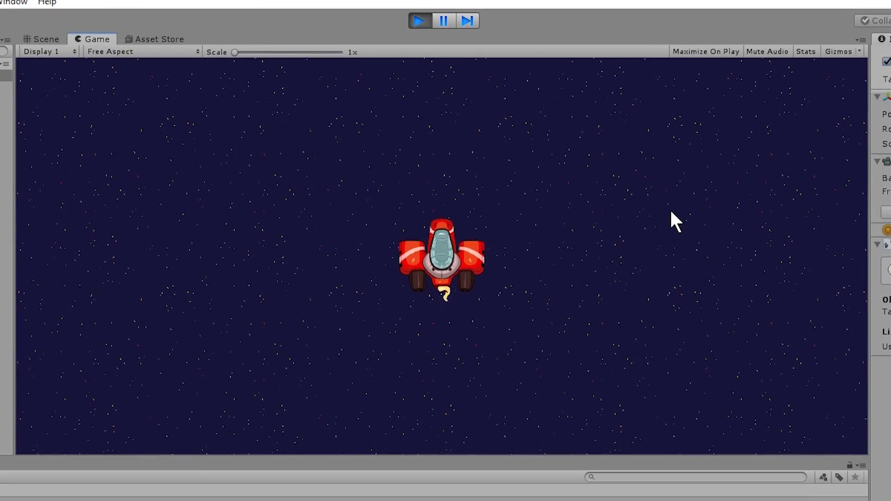
- Turn the ship left in Play mode to test the follow camera, then open the Playground menu
key("Left")
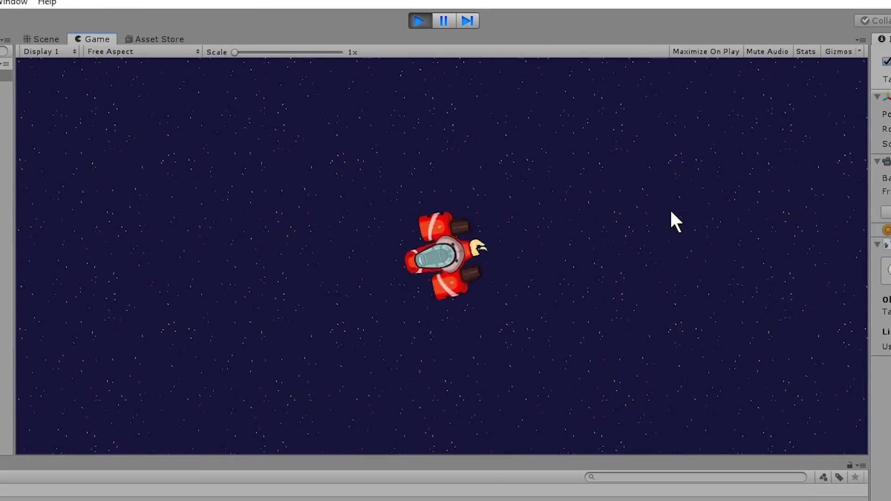
key("Left")
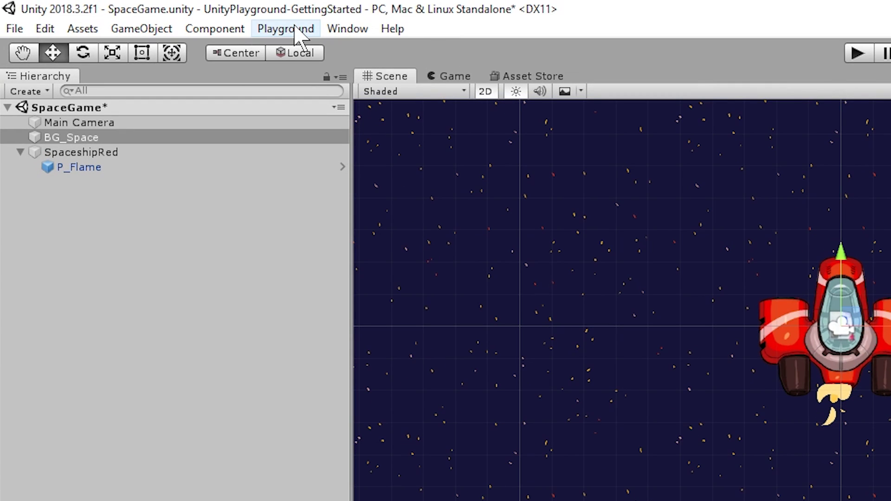
left_click(147, 14)
left_click(311, 51)
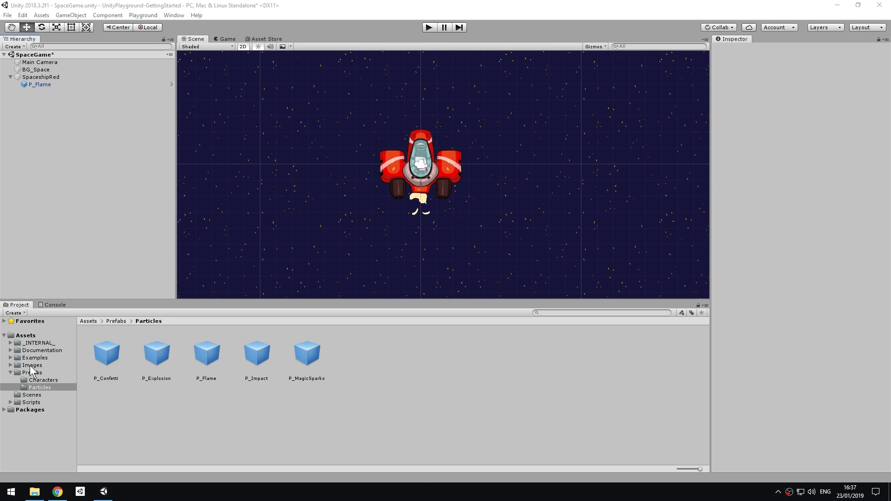
- Add Asteroid2 from Images/Asteroids and place it up-left of the ship, near X −10.37, Y 2.98
left_click(30, 366)
double_click(106, 352)
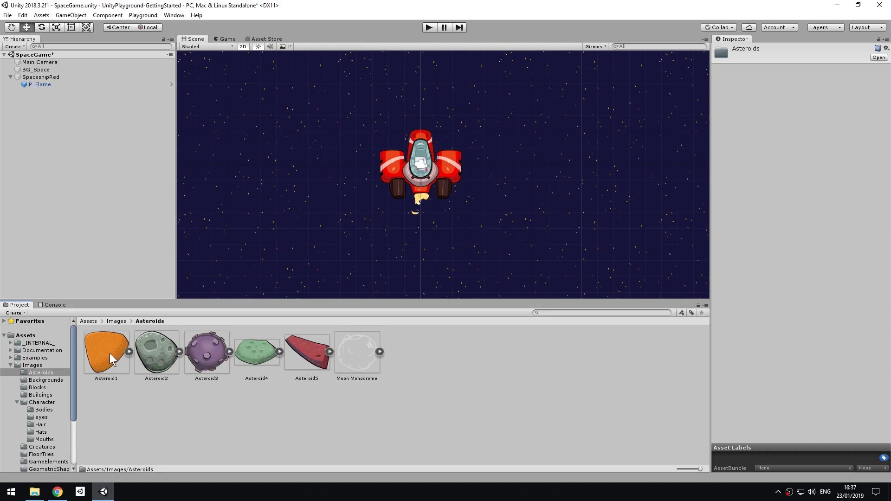
left_click_drag(155, 353, 90, 121)
left_click_drag(425, 158, 255, 112)
middle_click_drag(326, 142, 454, 184)
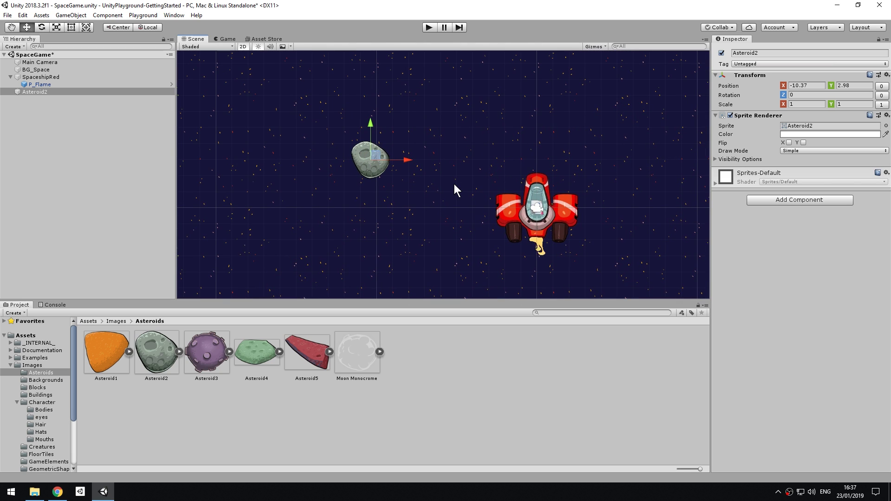
- Add a Rigidbody 2D to Asteroid2 with gravity 0 and friction 1
left_click(759, 199)
type("rigi")
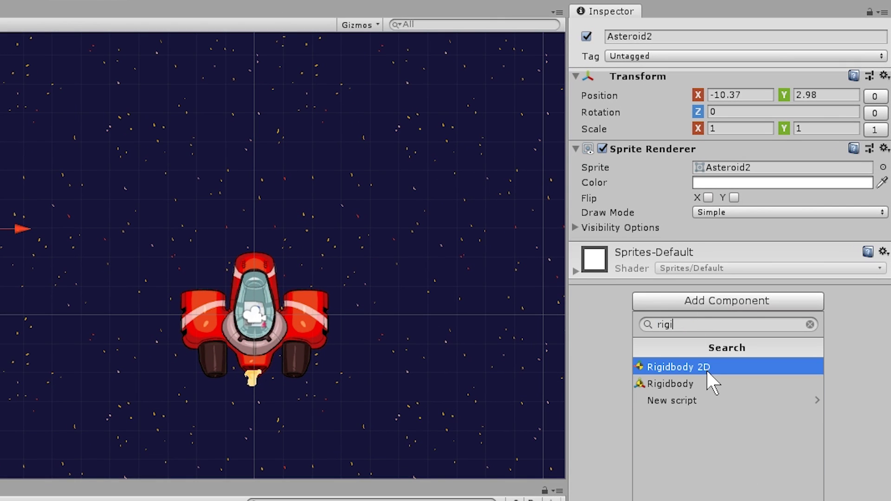
left_click(700, 311)
type("0")
left_click(709, 279)
type("1")
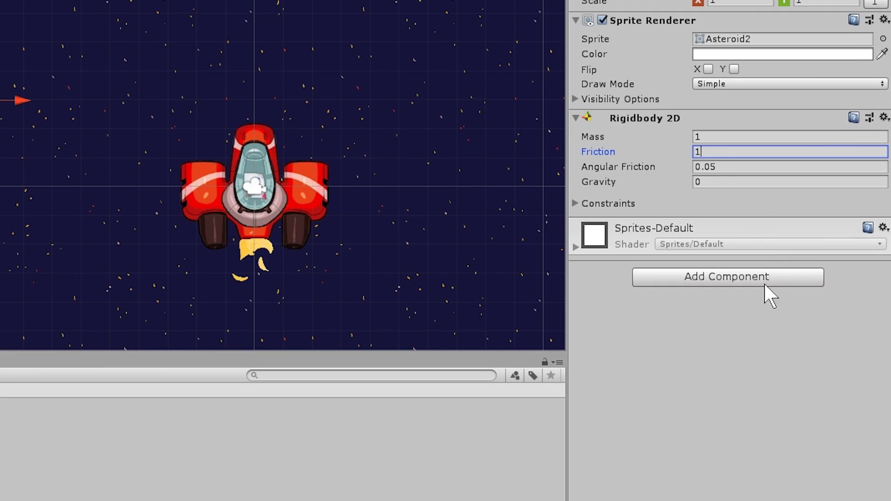
- Add a Polygon Collider 2D to Asteroid2 and to SpaceshipRed
left_click(765, 406)
type("poly")
key("Return")
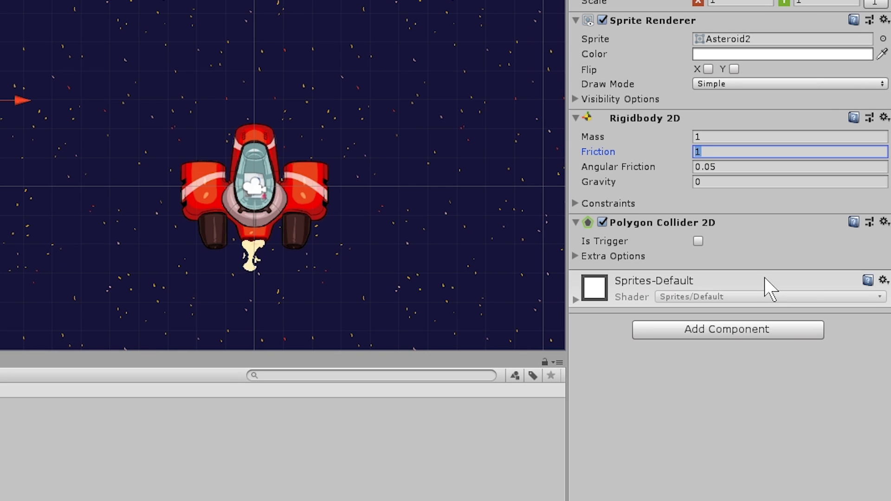
left_click(313, 199)
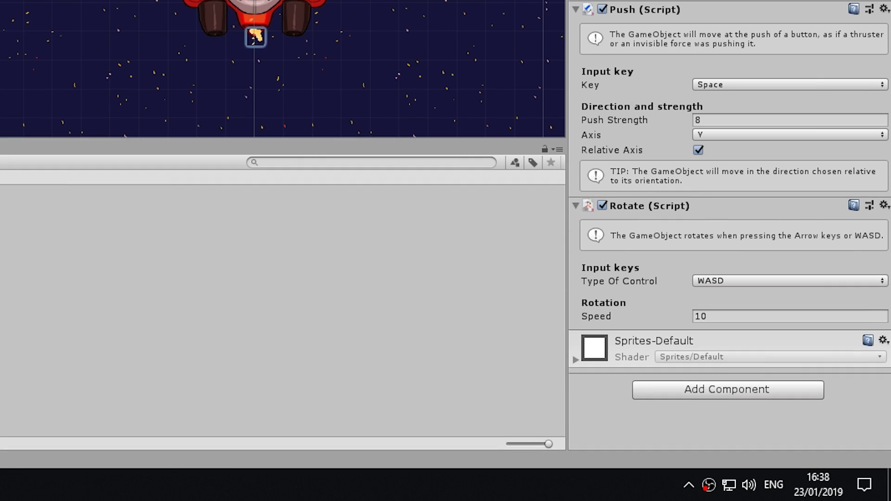
left_click(655, 387)
key("Down")
key("Return")
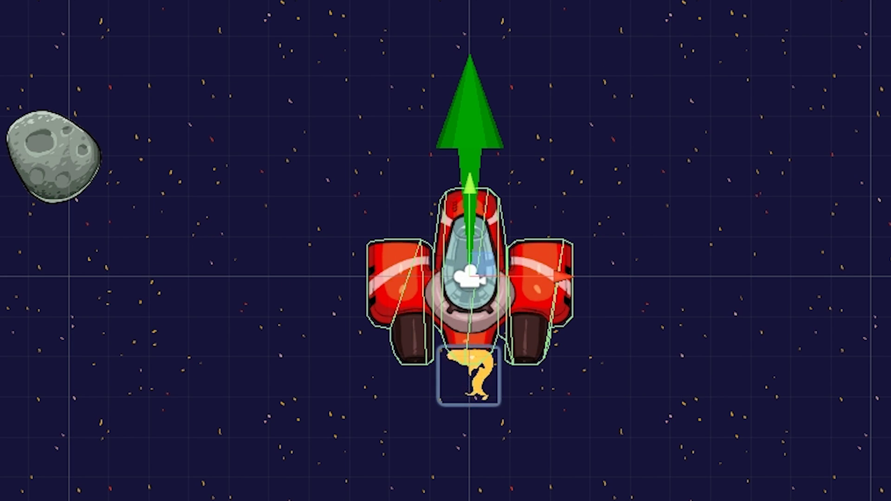
left_click(348, 73)
left_click(429, 27)
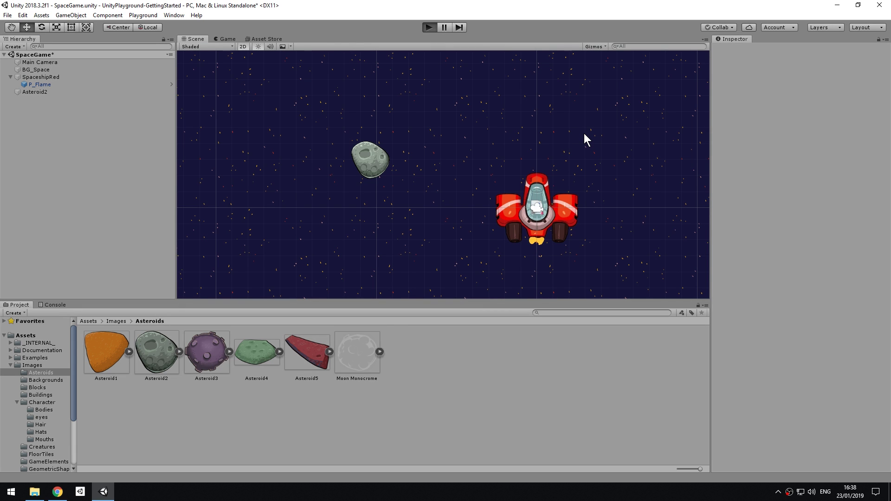
key("Left")
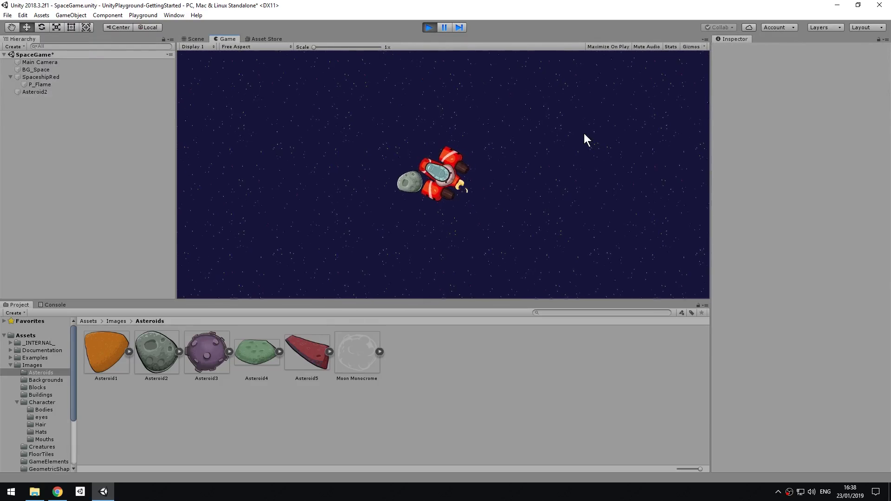
left_click(429, 26)
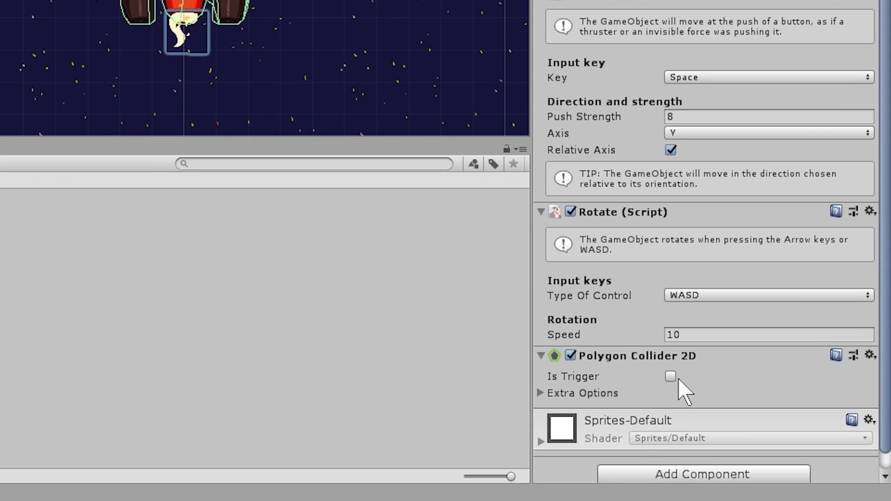
- Add a Health System component to SpaceshipRed with Health 3
scroll(790, 460, "down", 1)
left_click(696, 457)
type("health")
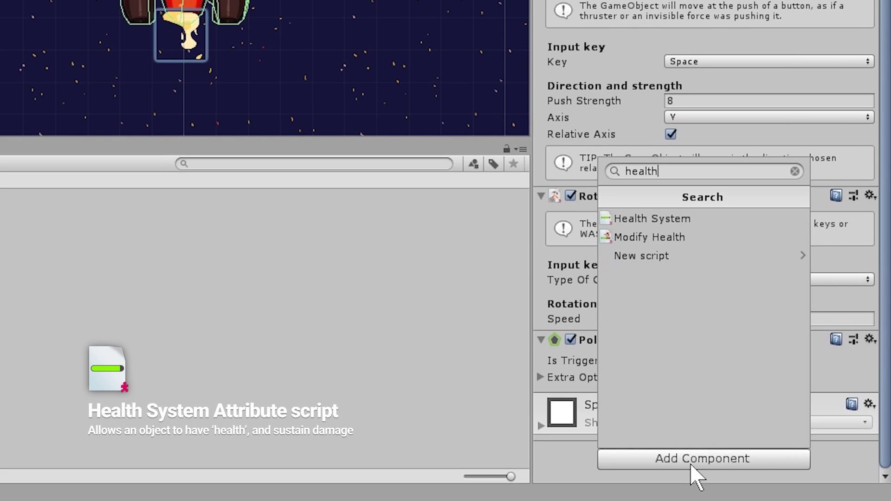
key("Down")
key("Return")
scroll(686, 378, "down", 3)
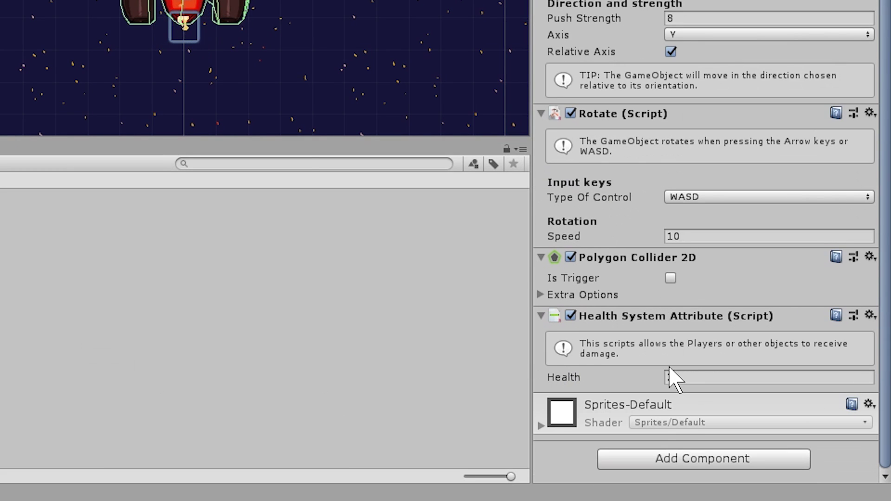
left_click(689, 377)
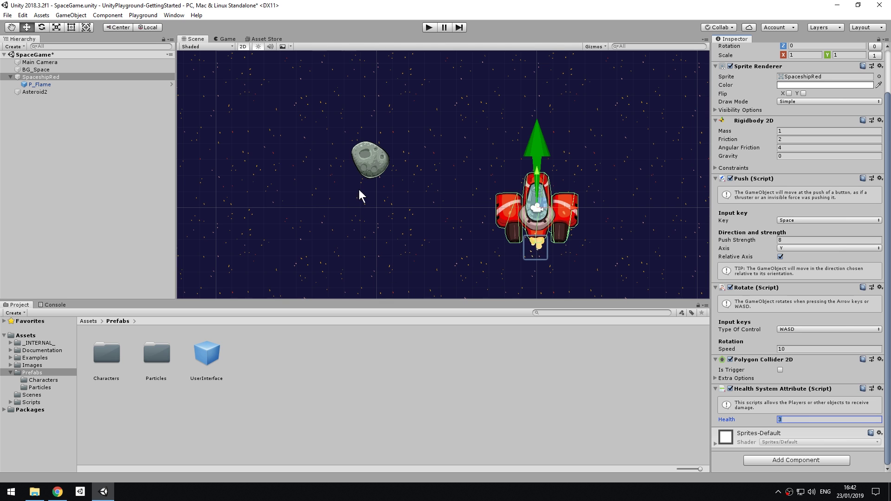
- Add a Modify Health component to Asteroid2 with Health Change −1
left_click(371, 161)
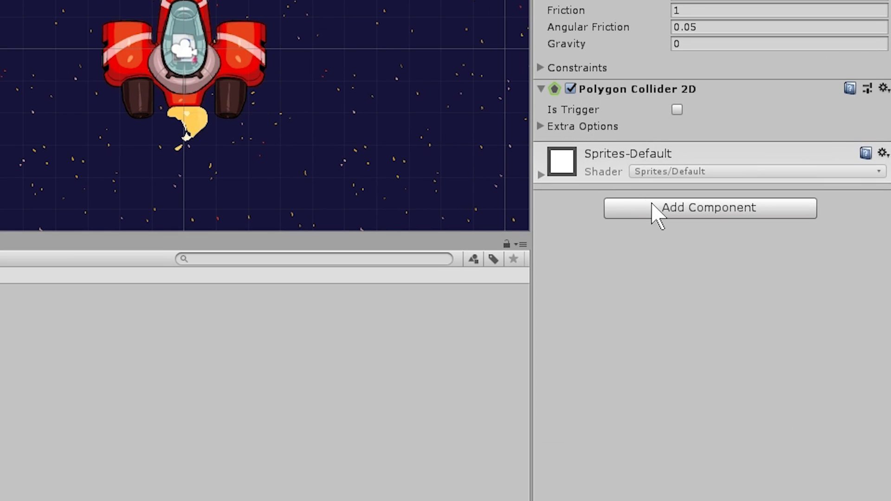
left_click(777, 286)
type("modif")
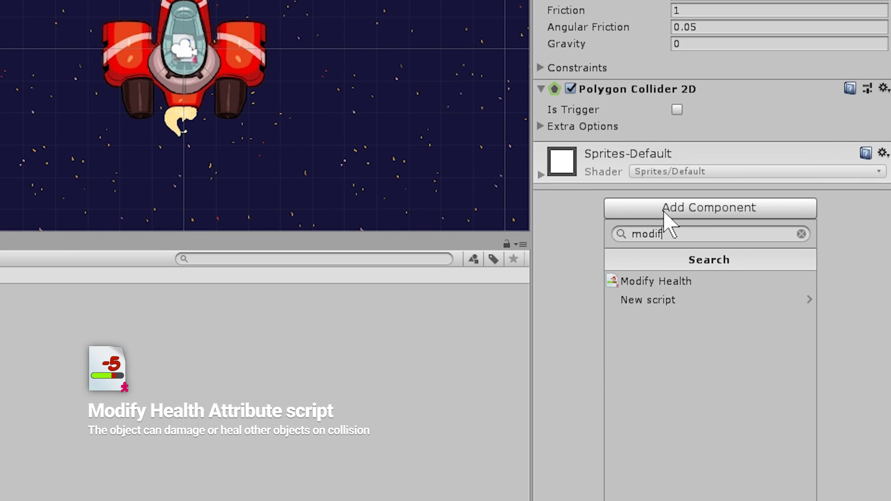
key("Down")
key("Return")
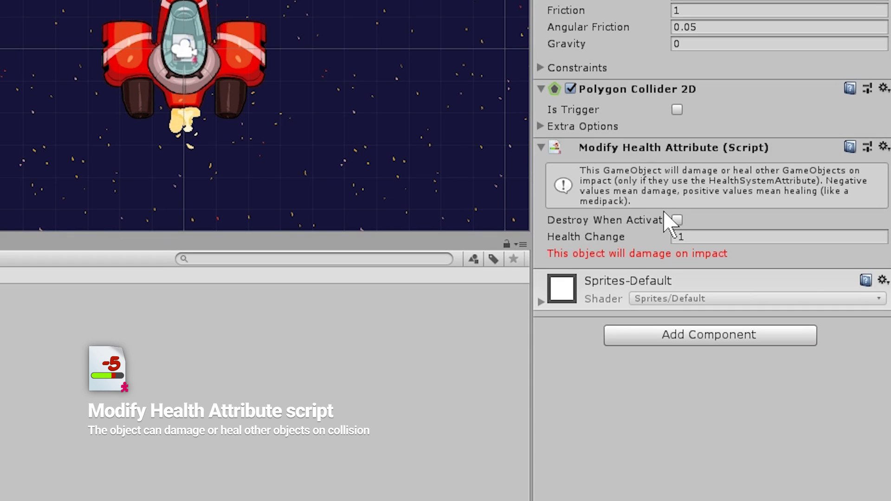
left_click(704, 236)
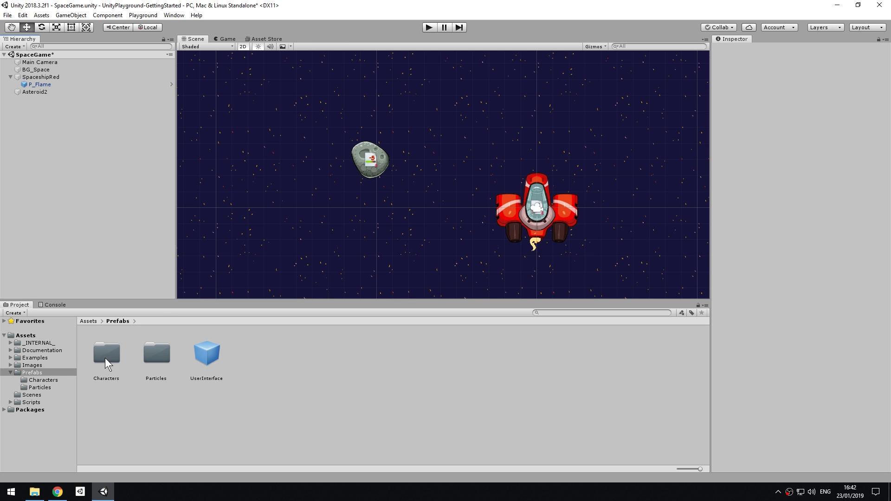
- Drop Prefabs/UserInterface into the Hierarchy and set SpaceshipRed's Tag to Player
left_click(208, 355)
left_click_drag(206, 355, 100, 179)
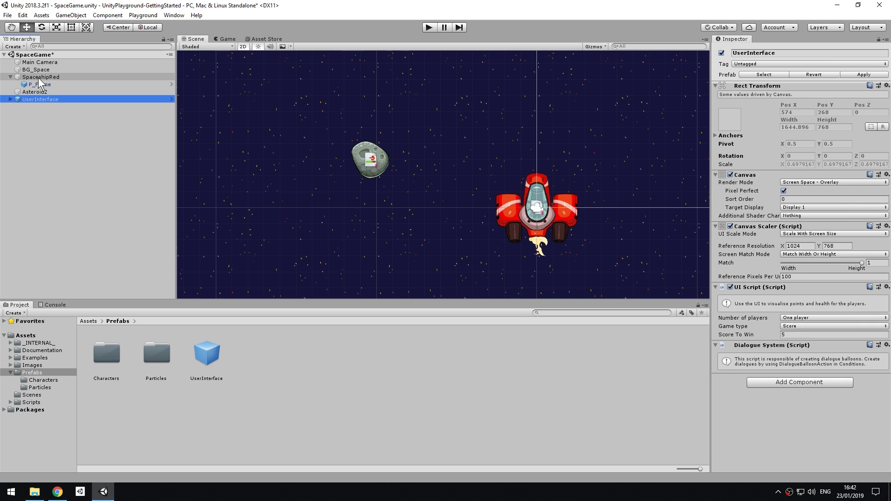
left_click(40, 77)
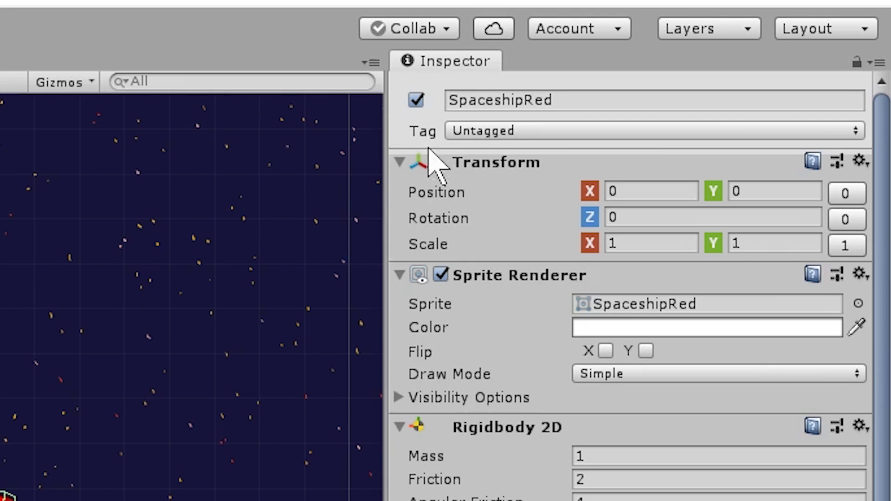
left_click(513, 131)
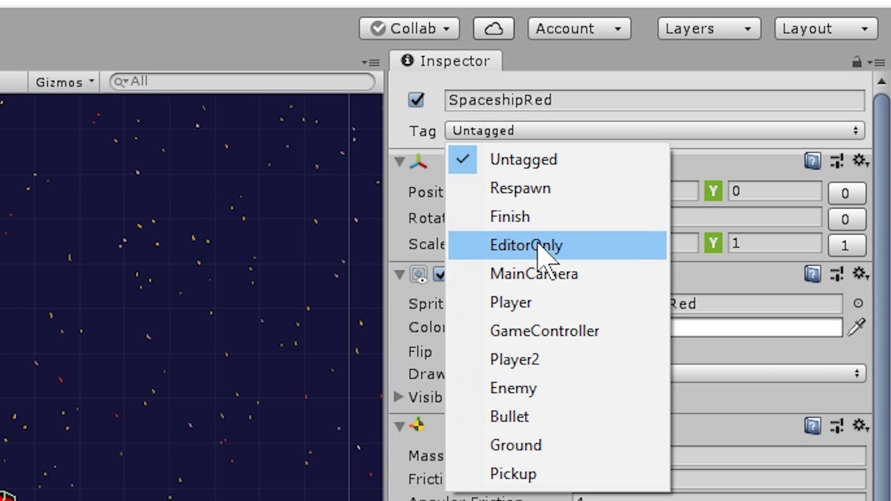
left_click(546, 309)
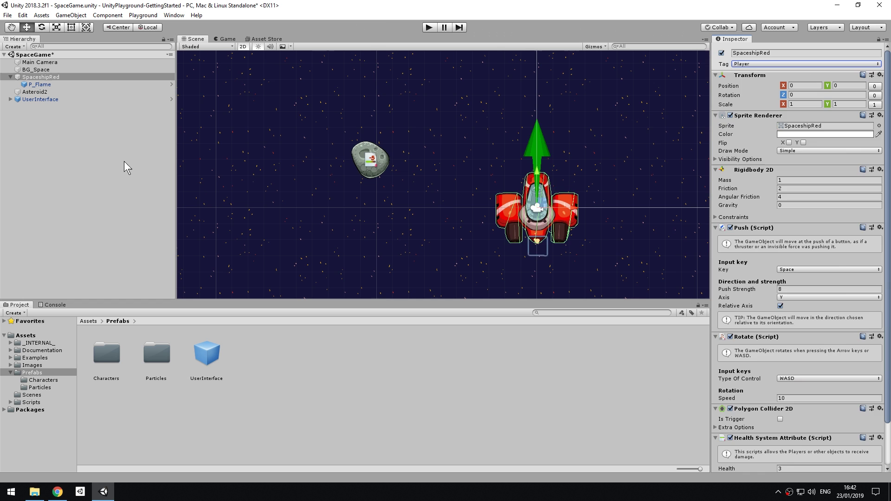
left_click(124, 160)
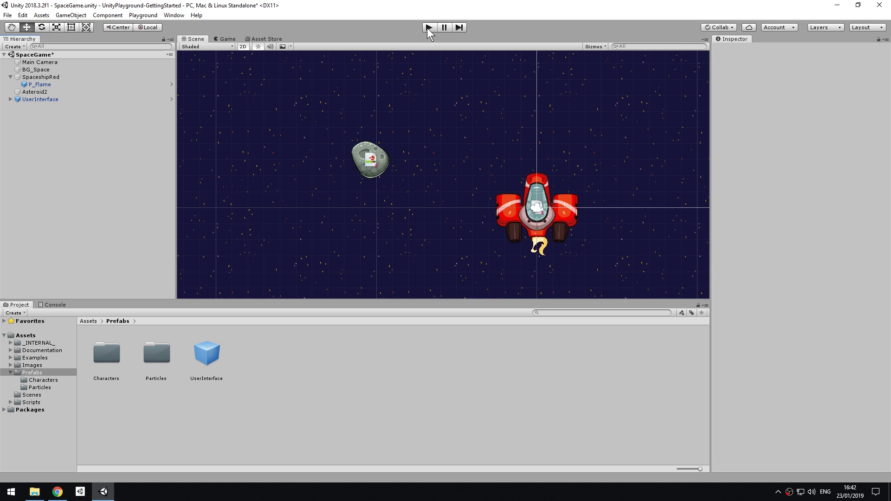
left_click(428, 27)
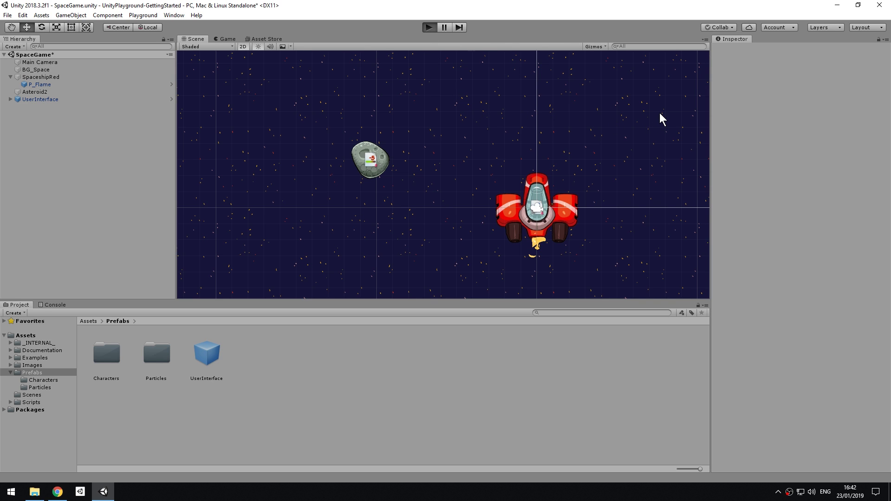
key("Left")
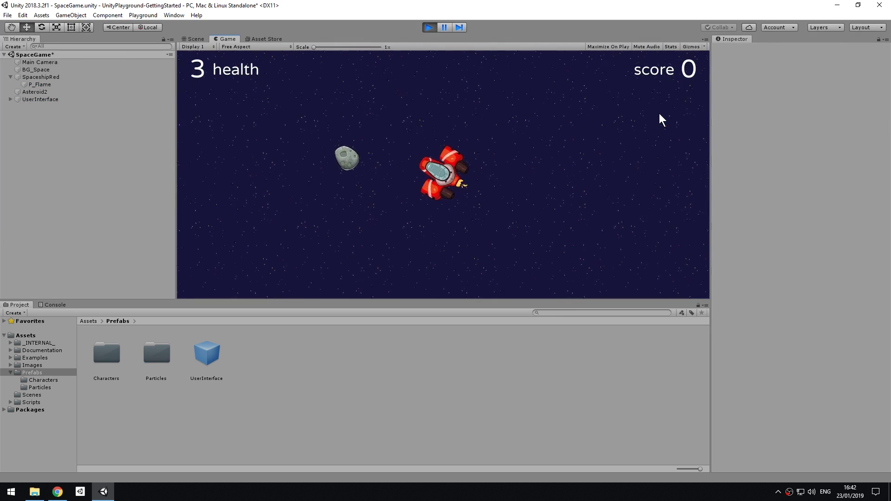
key("Left")
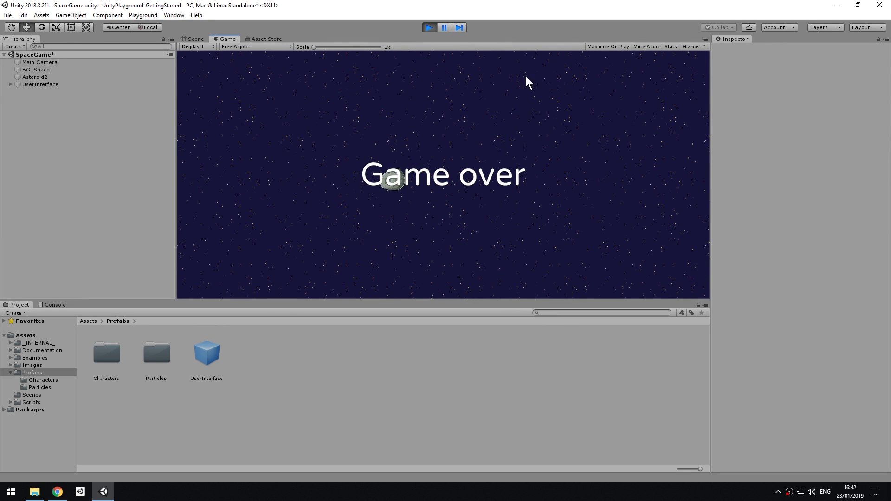
left_click(429, 28)
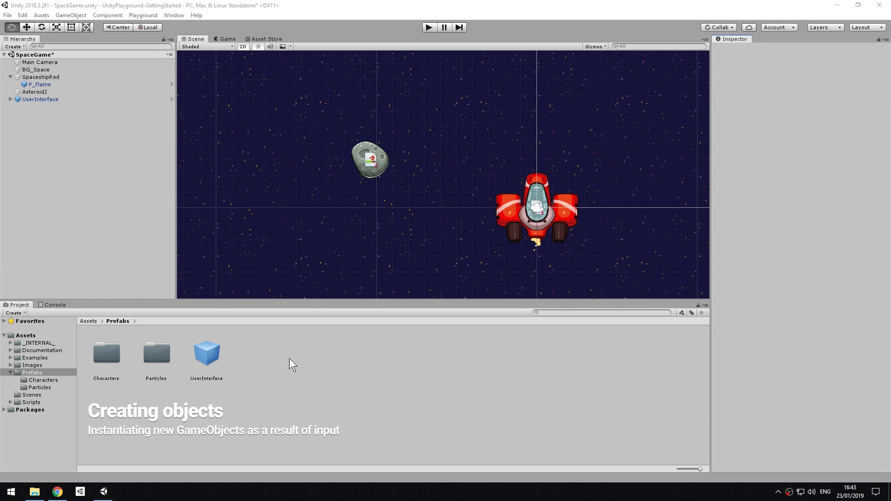
- Add the LasersMid sprite from Images/Projectiles to the scene with a Capsule Collider 2D
left_click(41, 365)
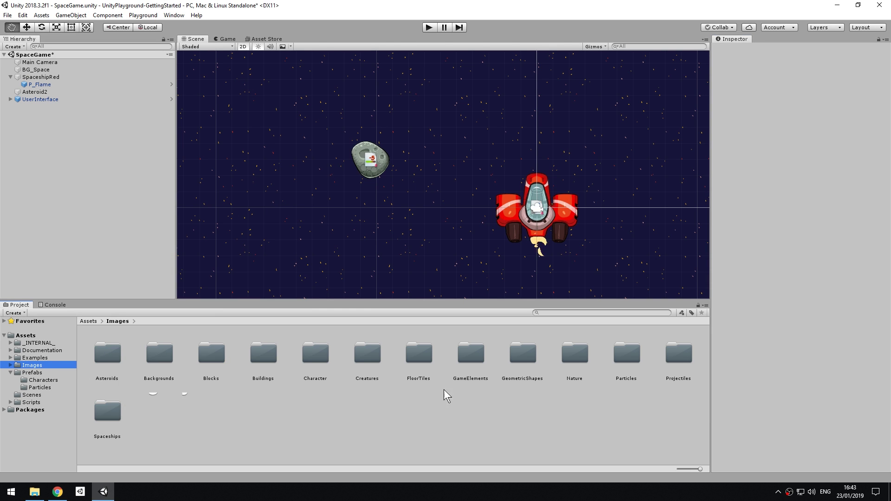
double_click(675, 351)
left_click_drag(357, 352, 76, 190)
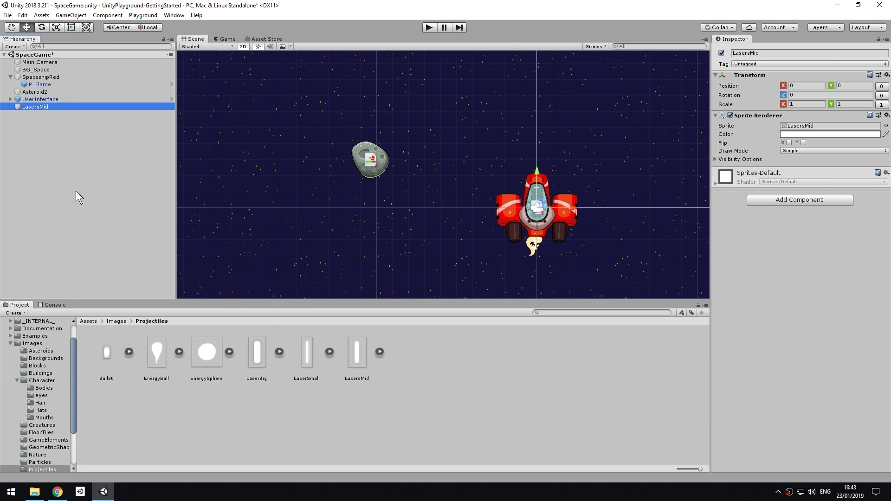
left_click(761, 202)
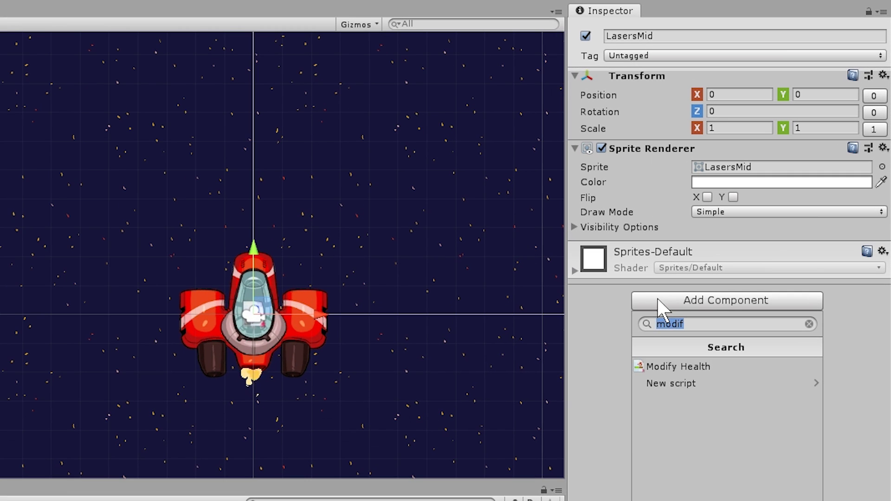
type("capsule")
key("Return")
- Keep the collider Vertical, place the laser up-left of the ship, and size the collider 0.27 × 0.96
left_click(693, 281)
left_click(694, 299)
left_click_drag(267, 310, 187, 155)
scroll(201, 215, "up", 5)
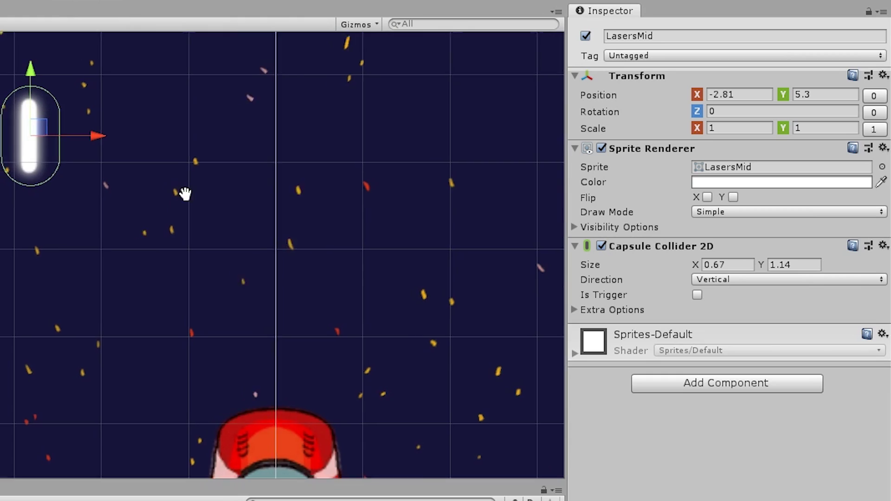
left_click_drag(698, 264, 694, 271)
left_click_drag(761, 265, 754, 277)
left_click_drag(694, 269, 687, 269)
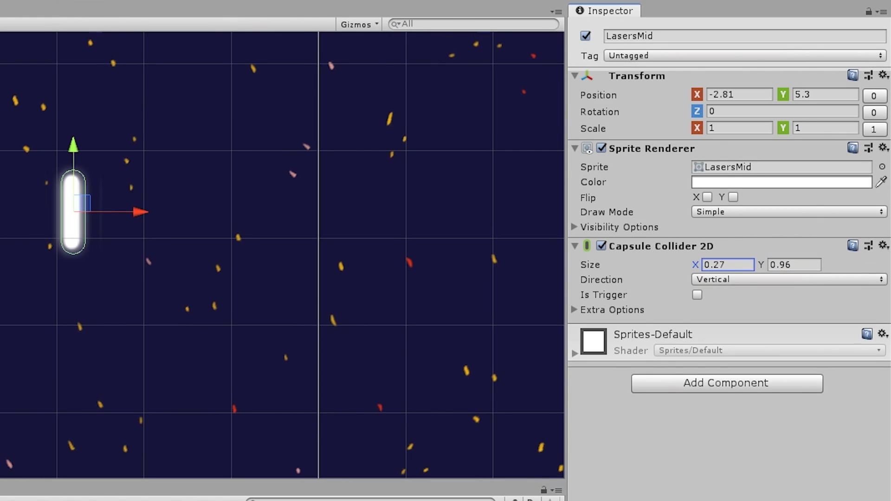
- Add a Rigidbody 2D with gravity 0 to LasersMid and tick Is Trigger on its collider
left_click(715, 383)
type("rigi")
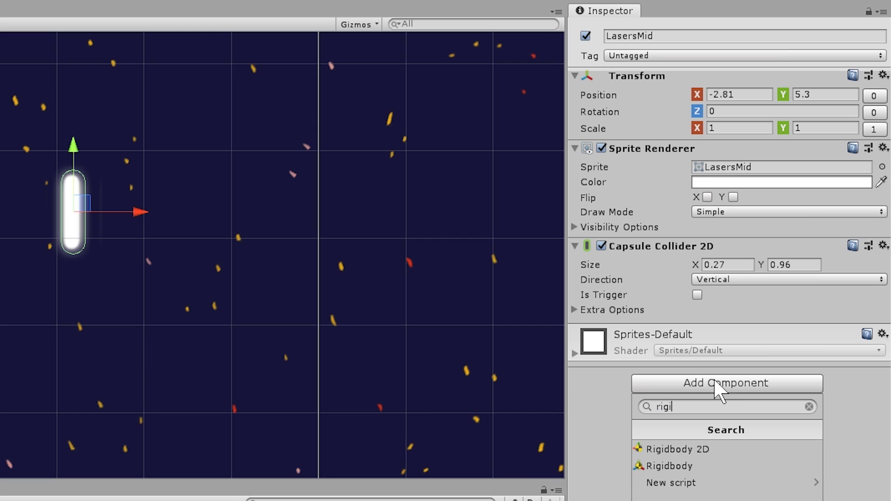
key("Down")
key("Return")
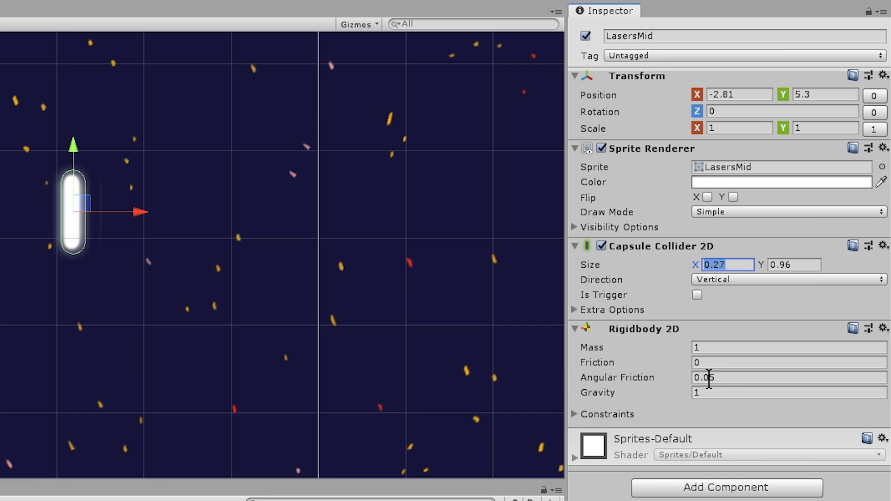
left_click(708, 393)
type("0")
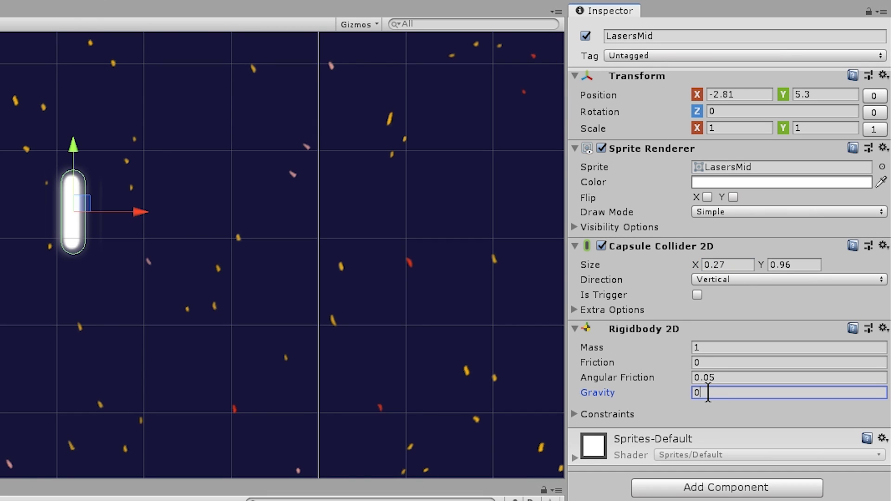
key("Tab")
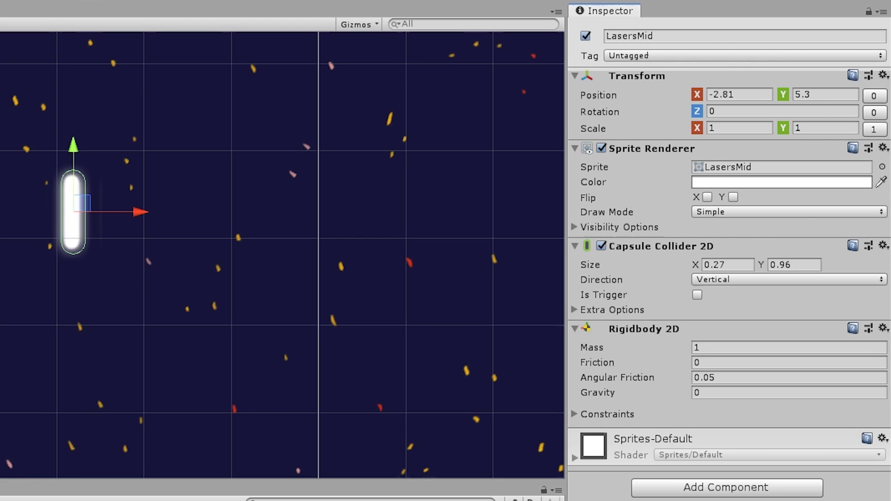
left_click(698, 294)
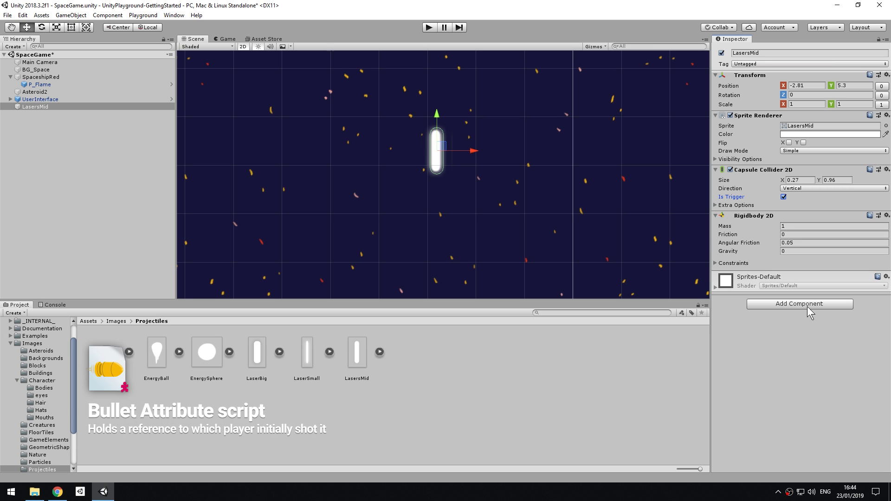
- Add the Bullet Attribute script to LasersMid
left_click(807, 303)
type("bulle")
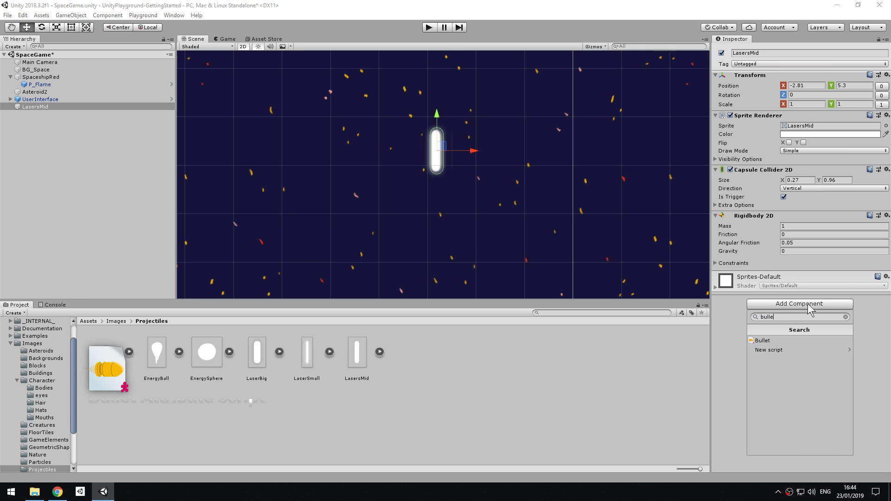
key("Down")
key("Return")
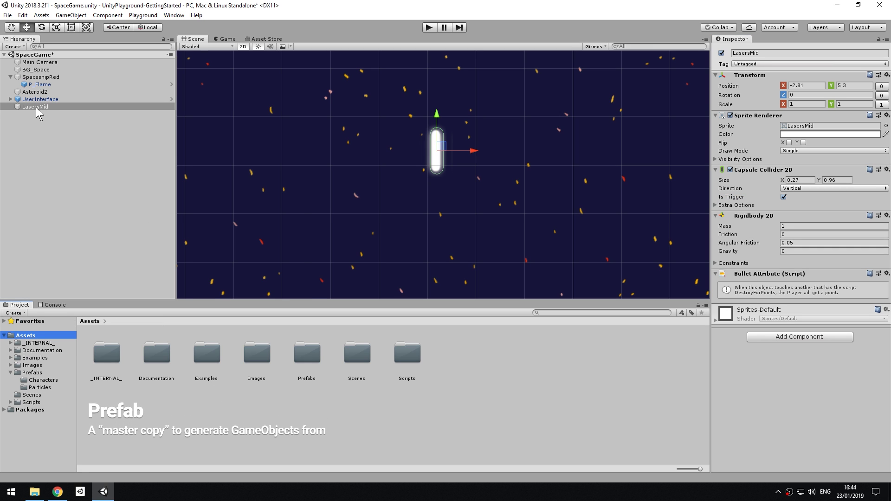
- Save LasersMid as a prefab in Assets/Prefabs and delete it from the scene
double_click(303, 350)
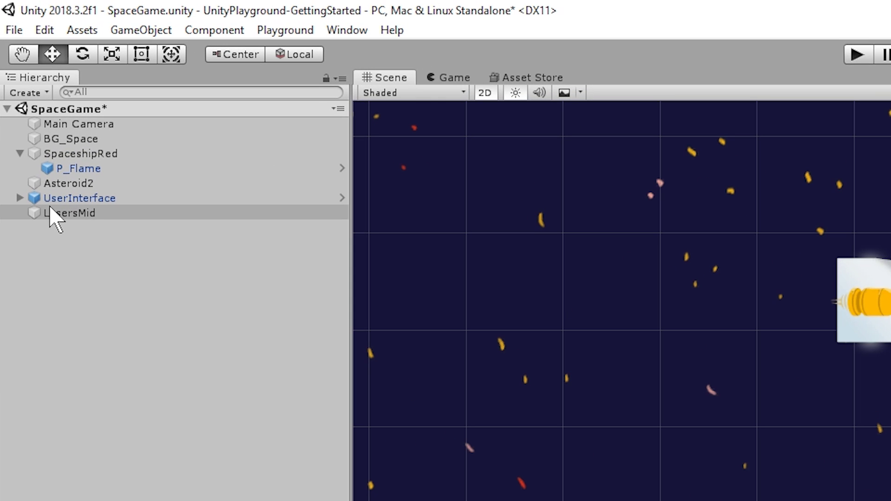
left_click_drag(26, 107, 365, 387)
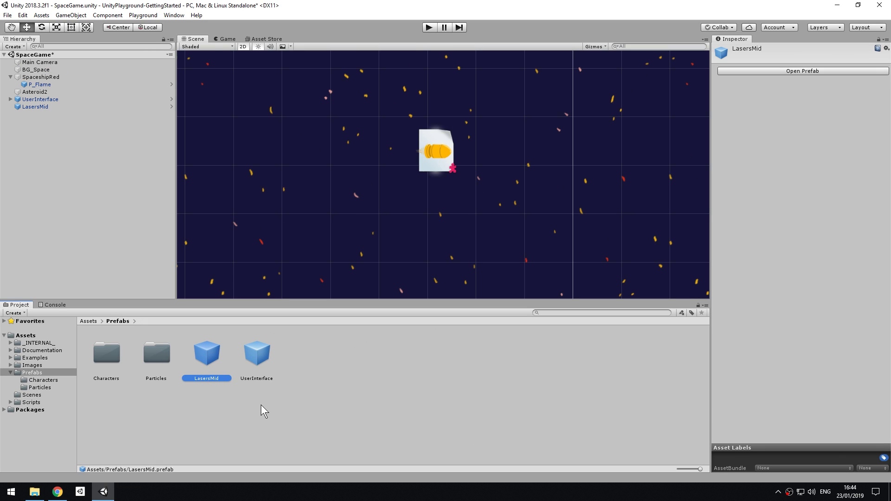
left_click(29, 106)
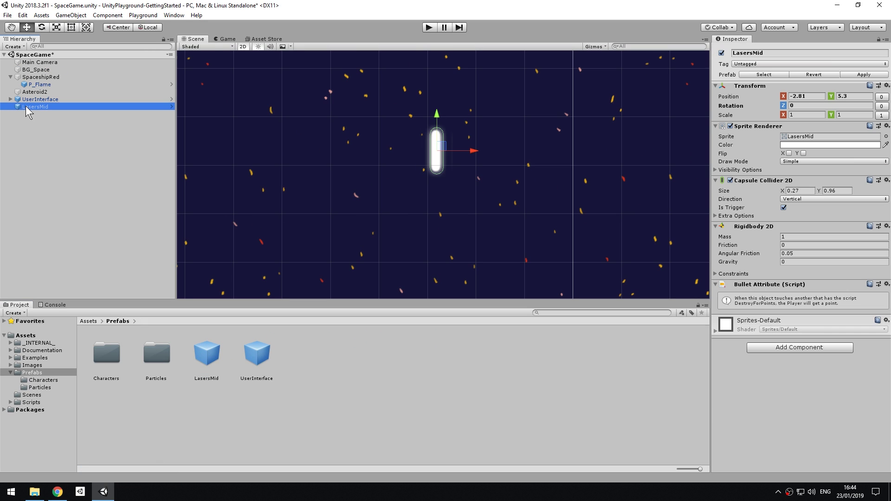
key("Delete")
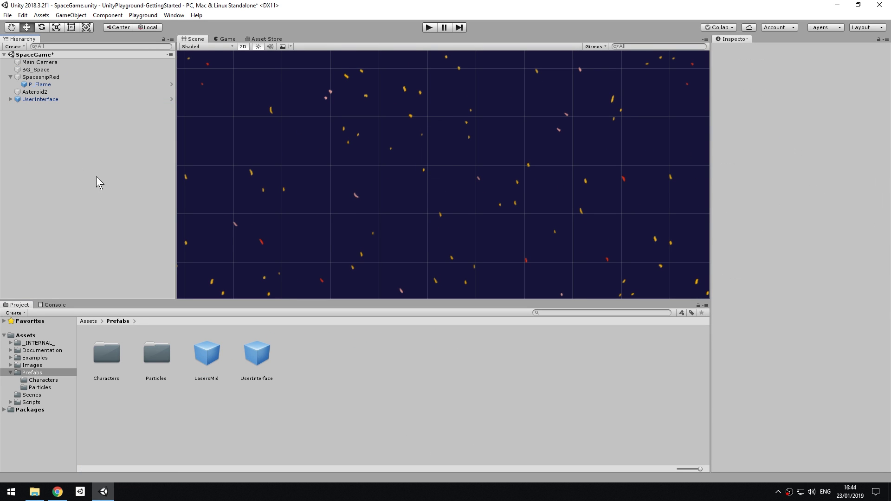
- Create an empty child under SpaceshipRed and rename it LaserShooter
double_click(83, 77)
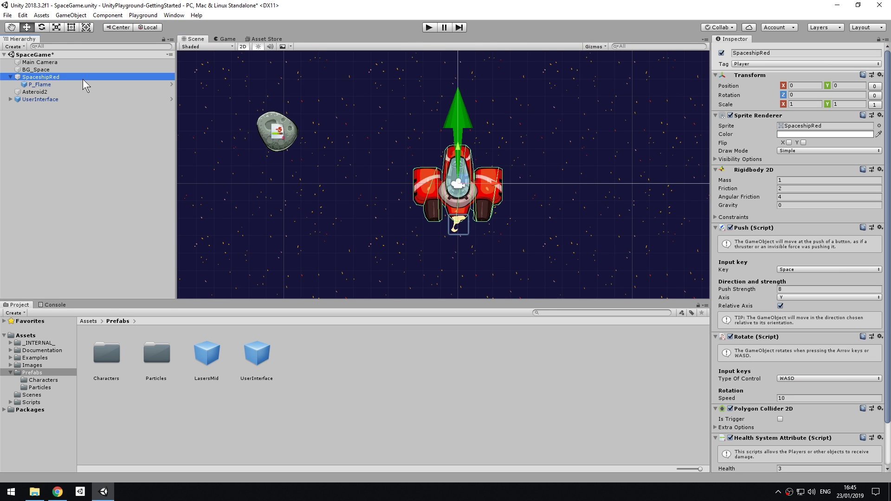
right_click(58, 78)
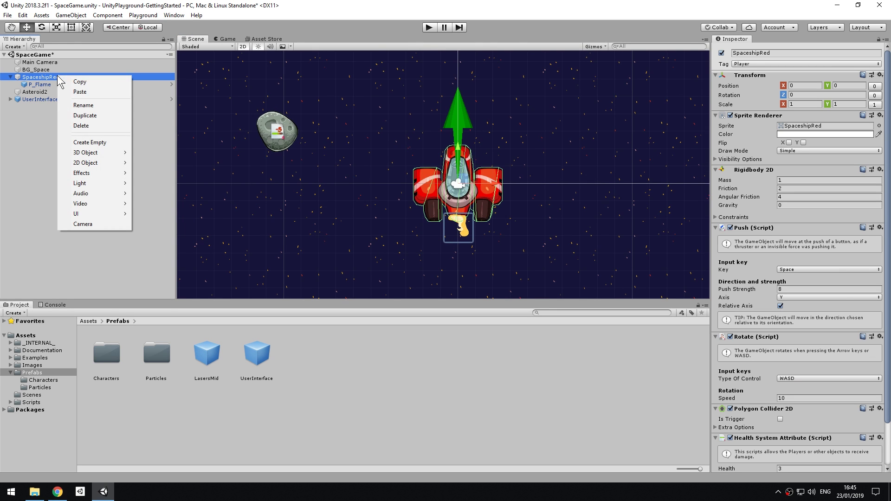
left_click(104, 142)
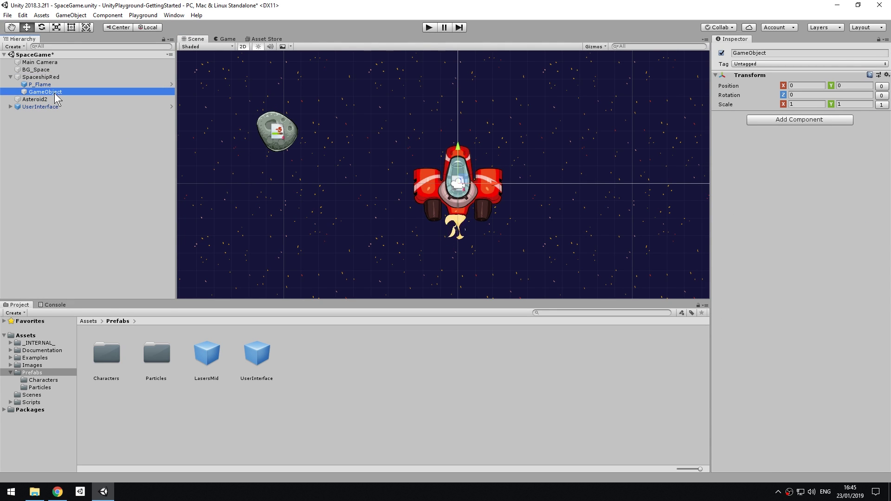
right_click(55, 92)
left_click(93, 123)
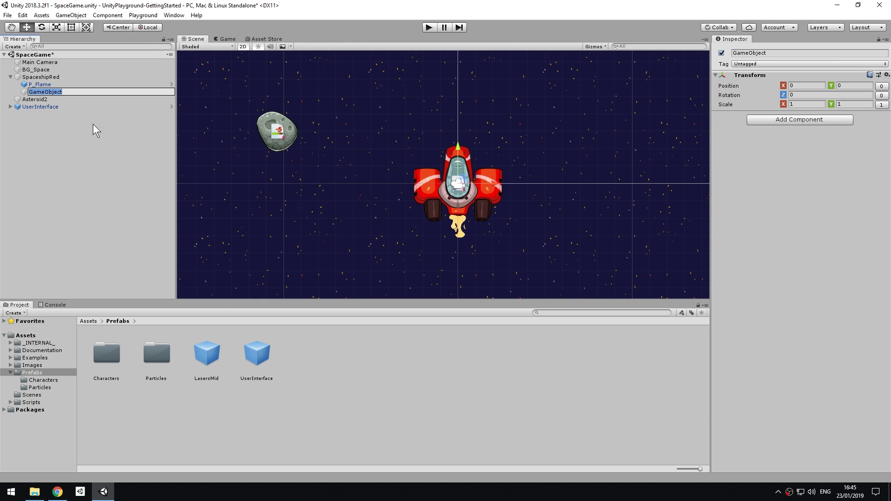
type("LaserSho")
type("ter")
key("Return")
left_click(800, 119)
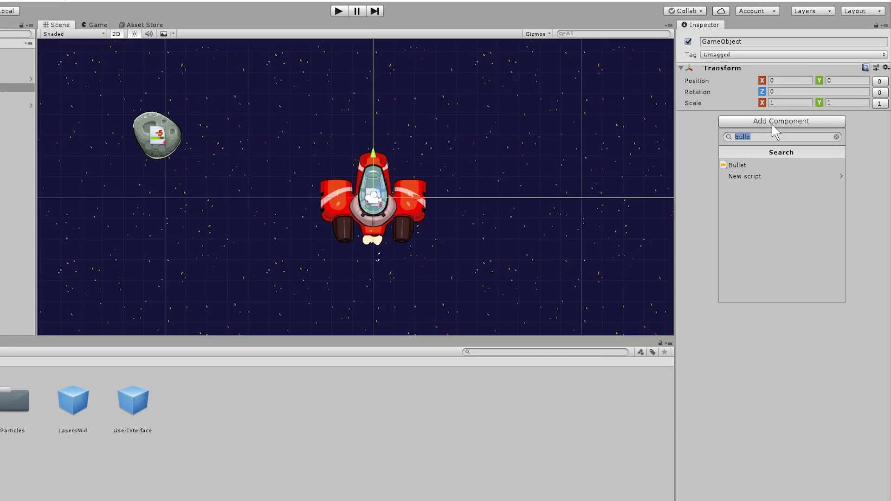
- Add an Object Shooter component to LaserShooter
type("objec")
key("Down")
key("Return")
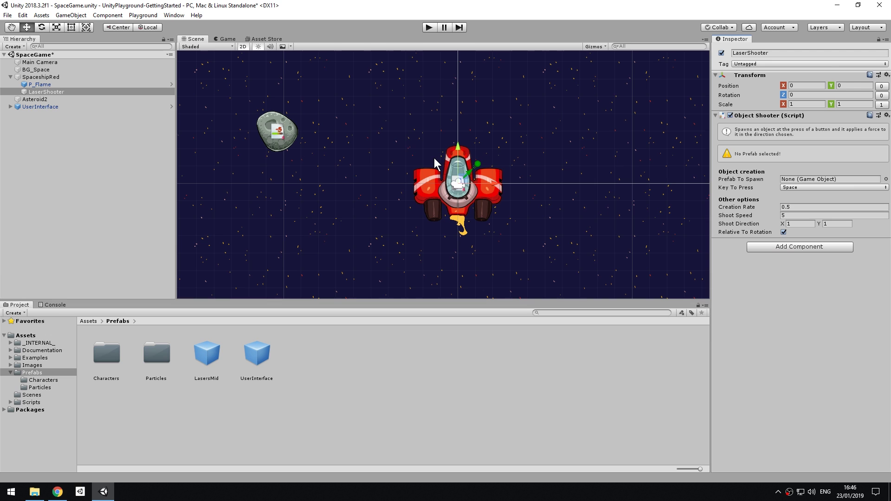
- Move LaserShooter up to the red ship's nose, around Y 2.08
scroll(425, 158, "up", 3)
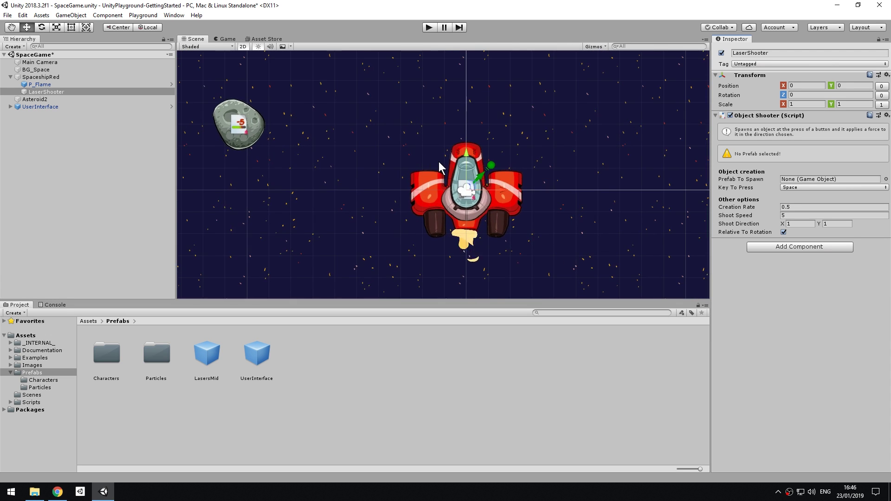
left_click_drag(478, 190, 479, 141)
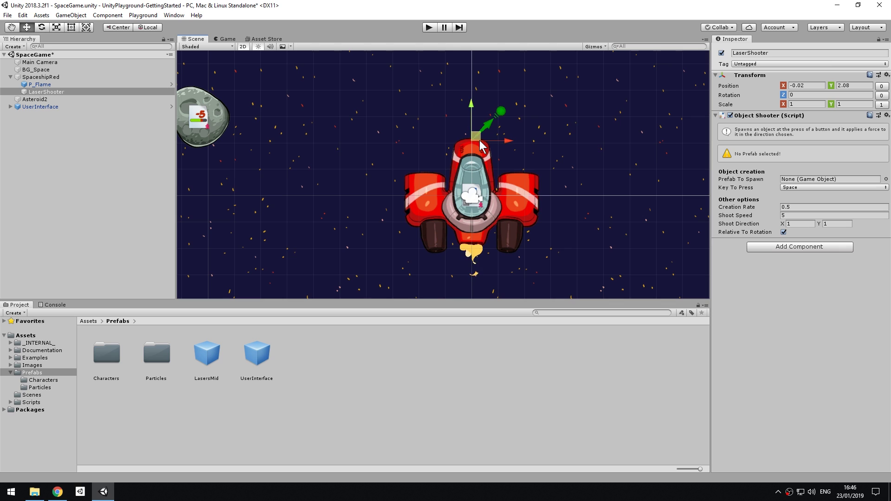
middle_click_drag(564, 145, 493, 170)
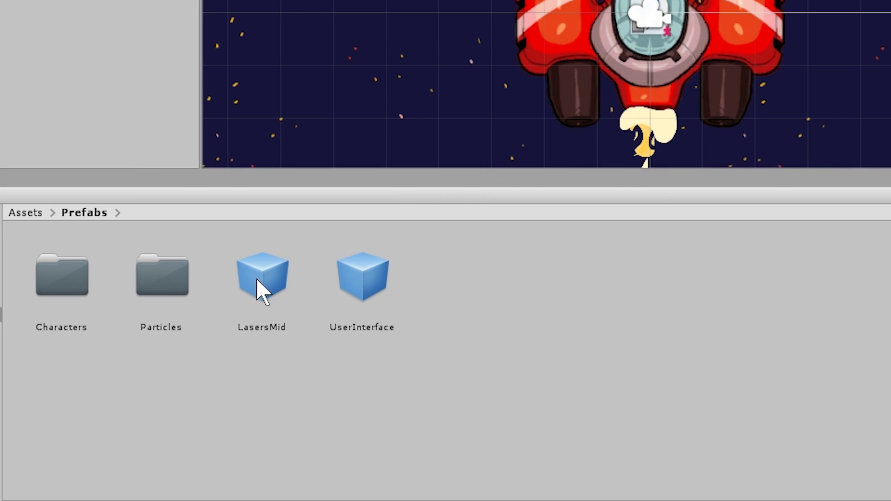
left_click_drag(204, 360, 705, 205)
- Set the shooter to spawn LasersMid on W, direction (0, 1), speed 10
left_click_drag(699, 275, 699, 267)
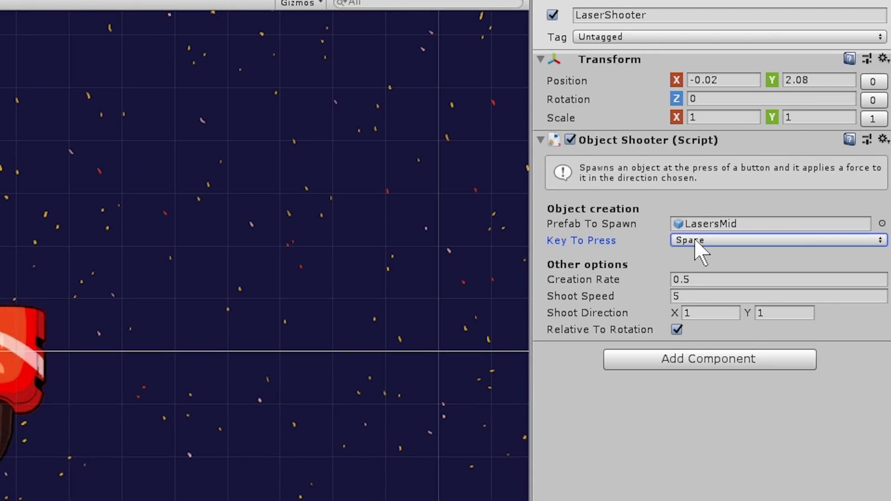
left_click(694, 246)
key("w")
key("Return")
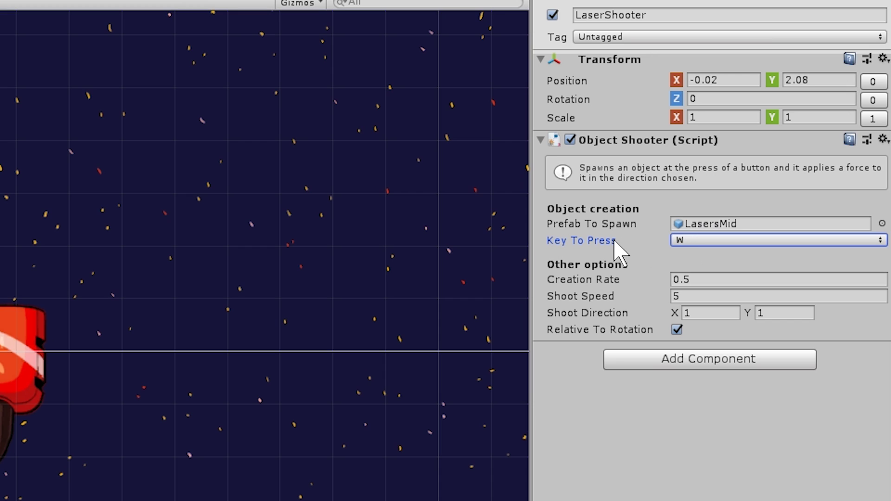
left_click(719, 313)
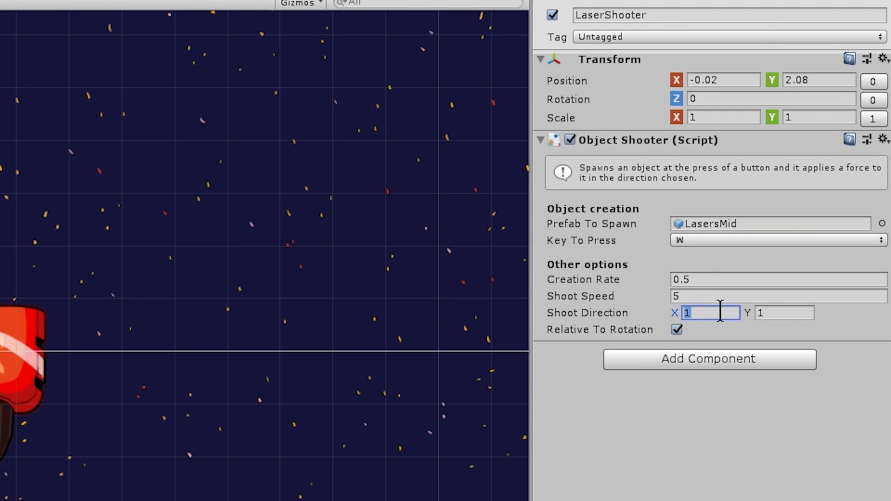
key("Tab")
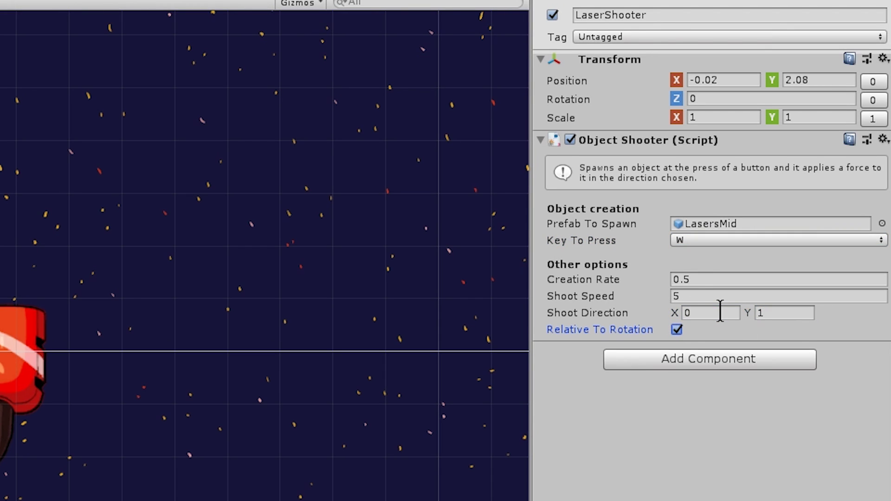
left_click(708, 295)
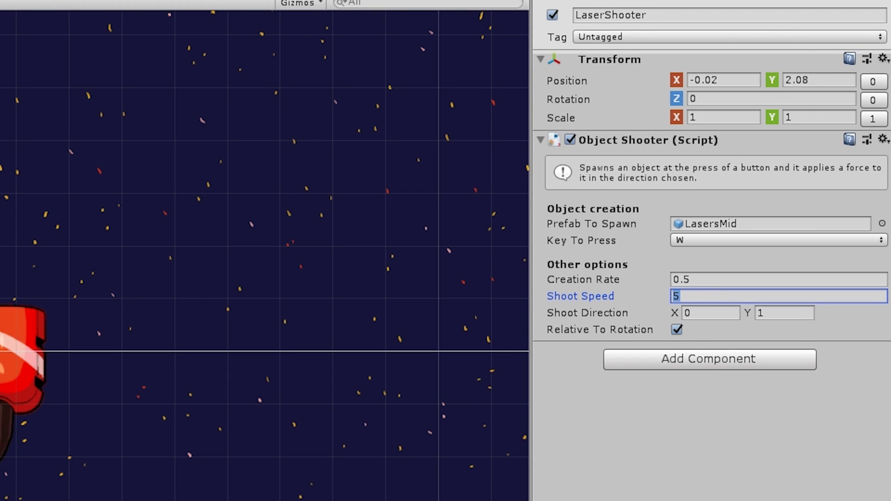
key("Tab")
left_click(704, 280)
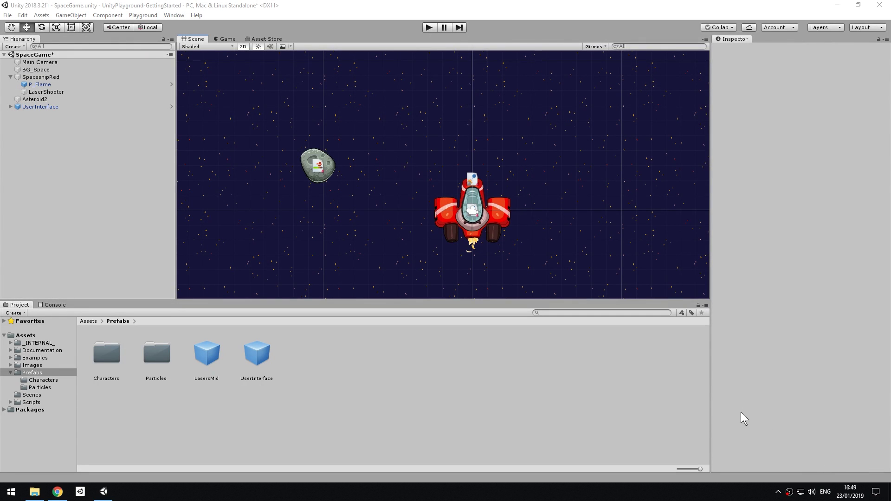
- Add Destroy For Points to Asteroid2 and set its Points Worth to 0
left_click(61, 99)
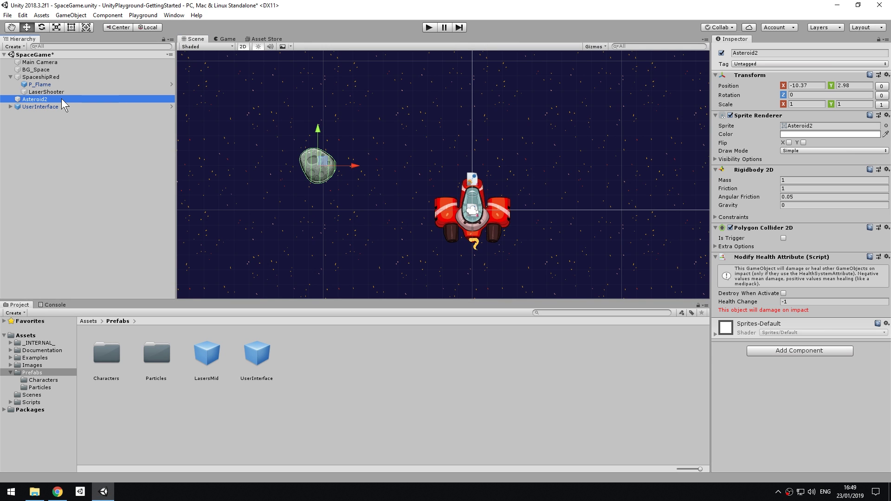
left_click(774, 351)
type("des")
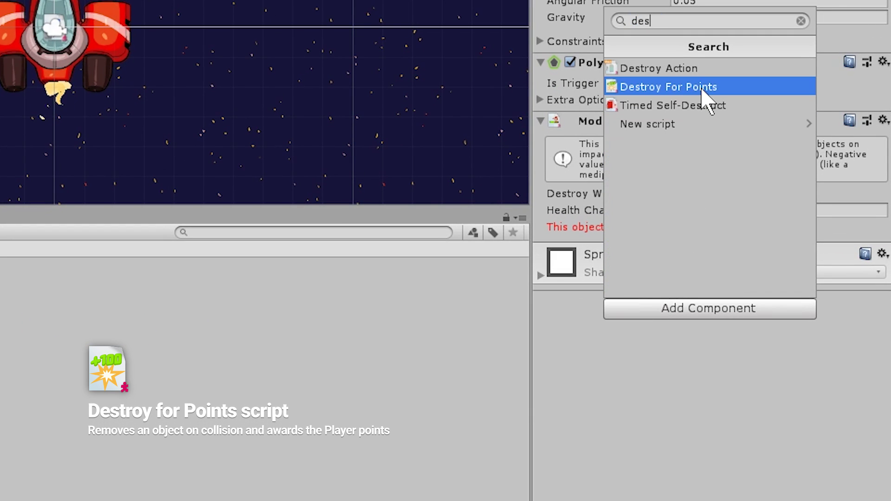
left_click(704, 92)
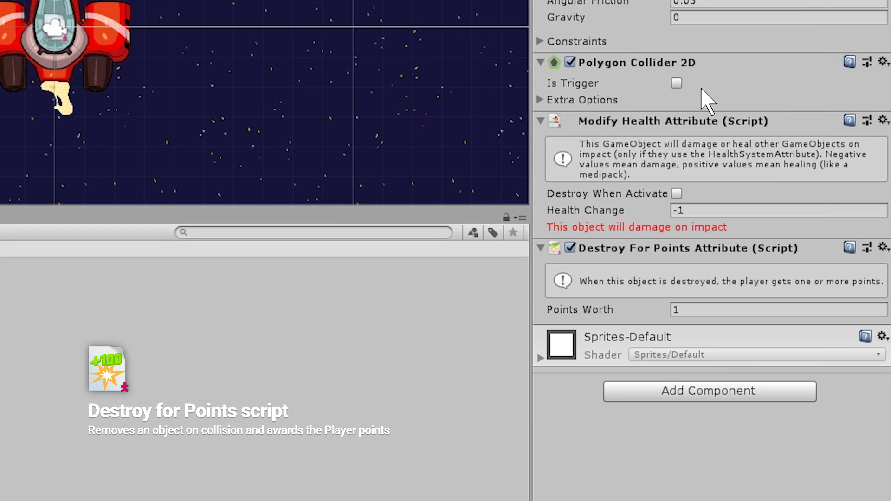
left_click(709, 308)
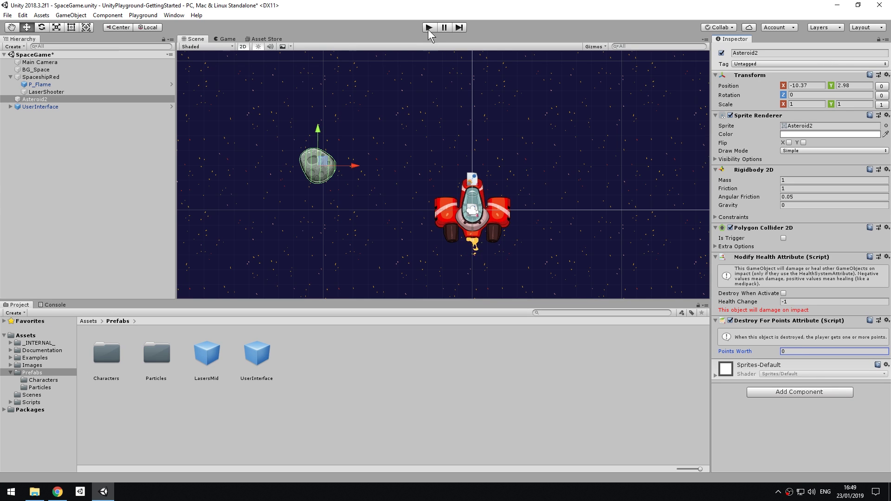
- Play-test by turning the ship, shooting an asteroid for 1 point, then flying around
left_click(427, 27)
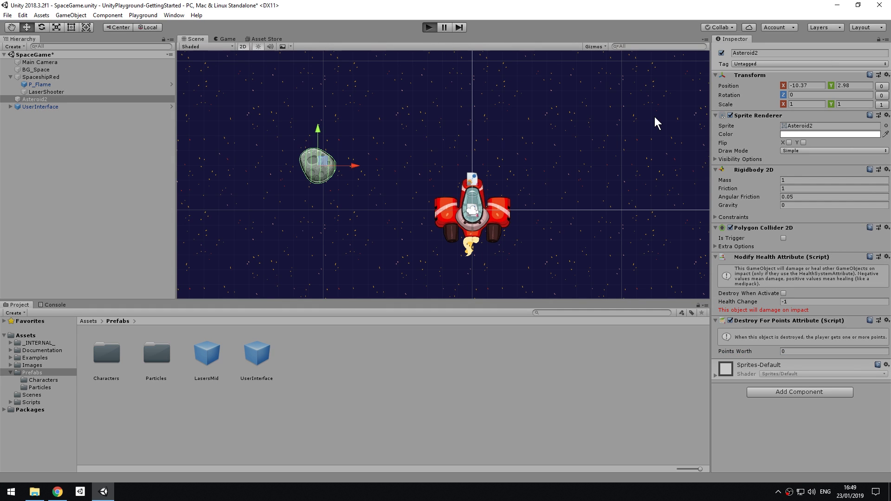
key("Left")
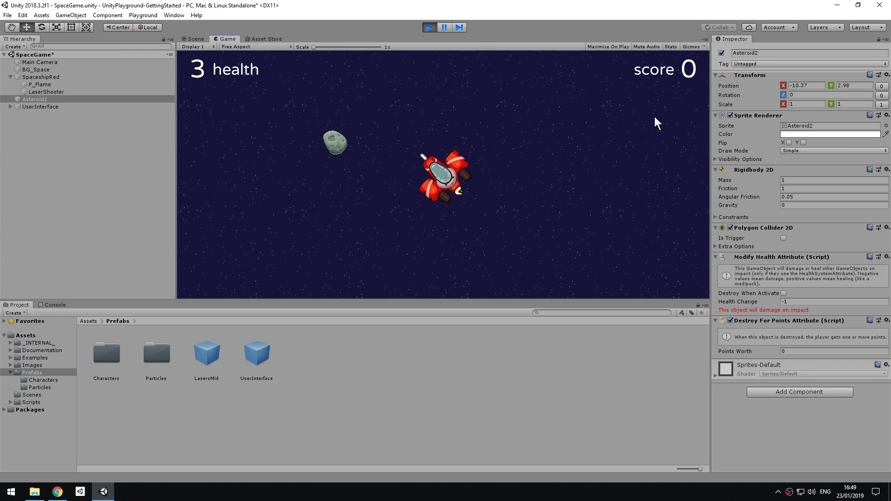
key("Left")
key("space")
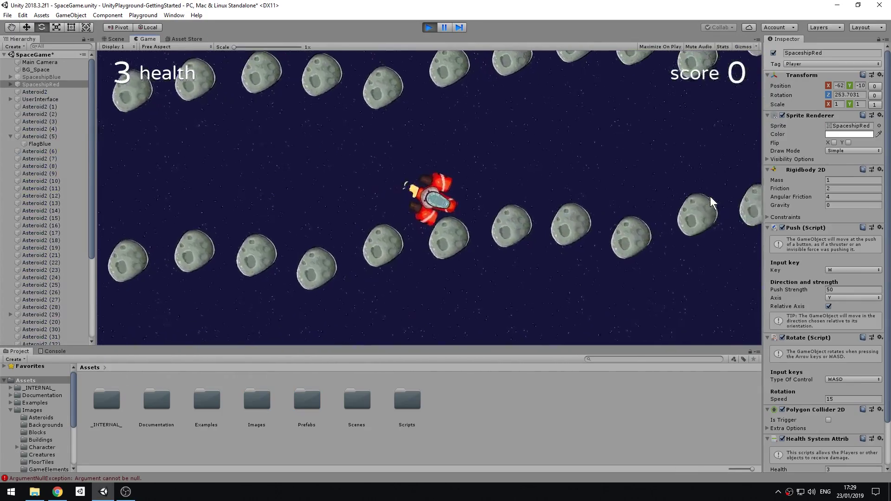
key("w")
key("a")
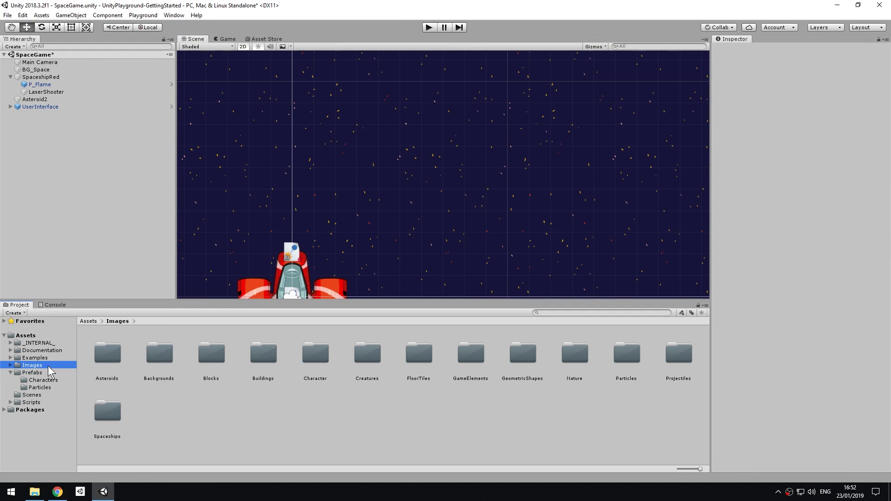
- Place the Alien1 sprite from the Creatures folder above-right of the ship
double_click(366, 355)
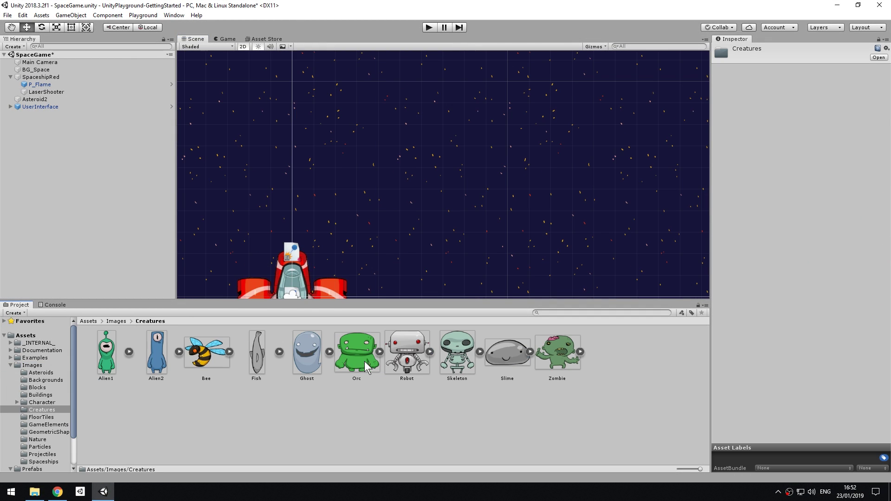
left_click_drag(108, 367, 78, 176)
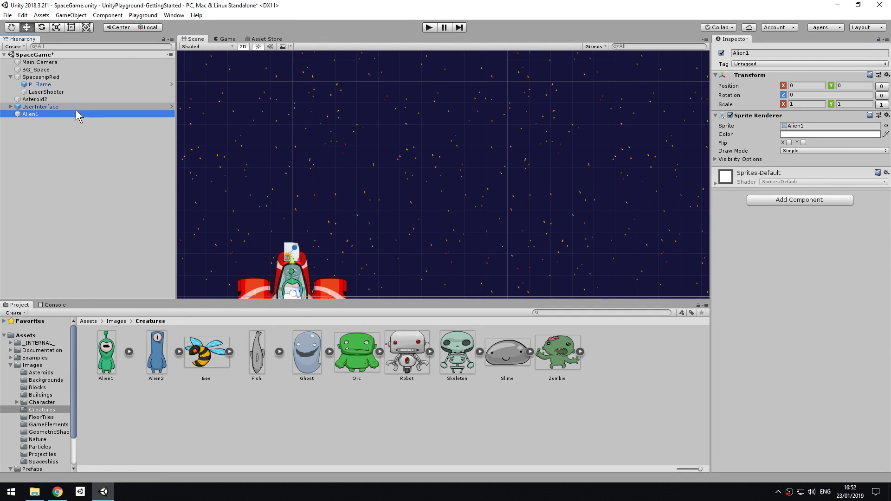
double_click(76, 112)
scroll(459, 177, "down", 5)
left_click_drag(457, 175, 633, 85)
key("f")
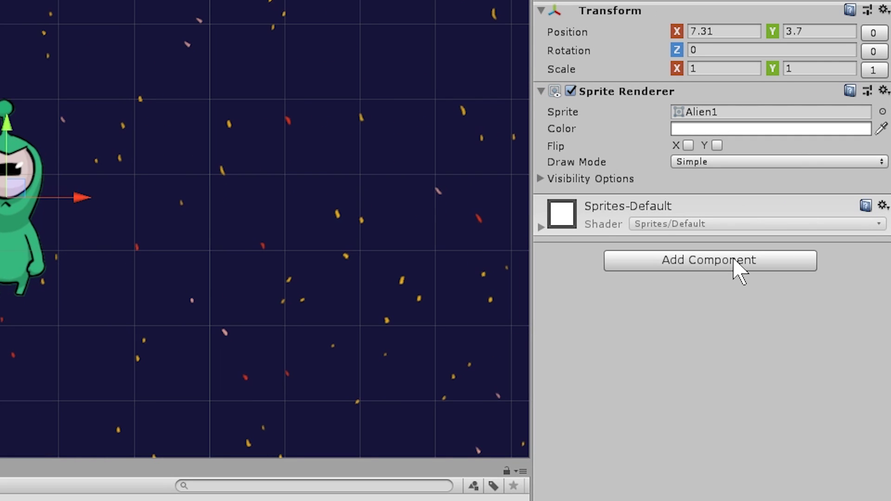
- Add a Polygon Collider 2D to Alien1
left_click(734, 260)
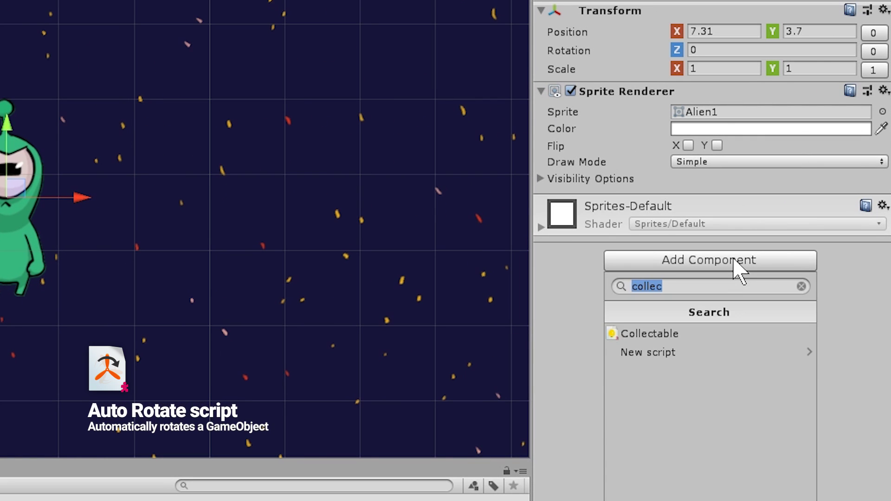
type("poly")
key("Return")
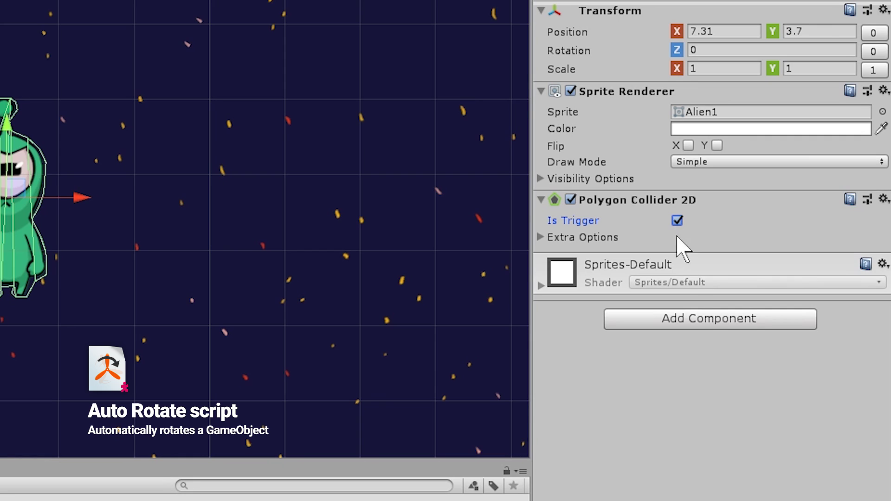
- Add Auto Rotate to the alien with a rotation speed of 2
left_click(708, 320)
type("auto")
key("Down")
key("Return")
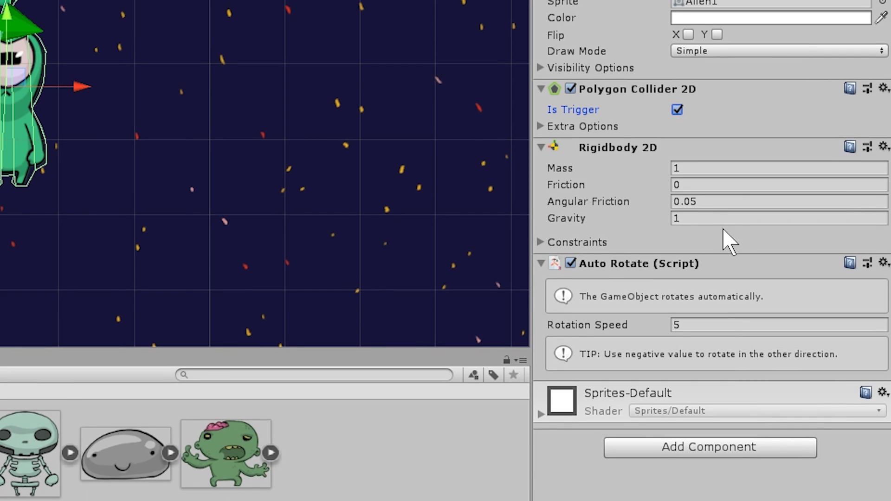
left_click(714, 325)
type("2")
key("Return")
- Set the alien's Friction to 1 and adjust Gravity and Angular Friction for gravity-free drifting
left_click(722, 187)
type("1")
left_click(714, 218)
left_click(765, 203)
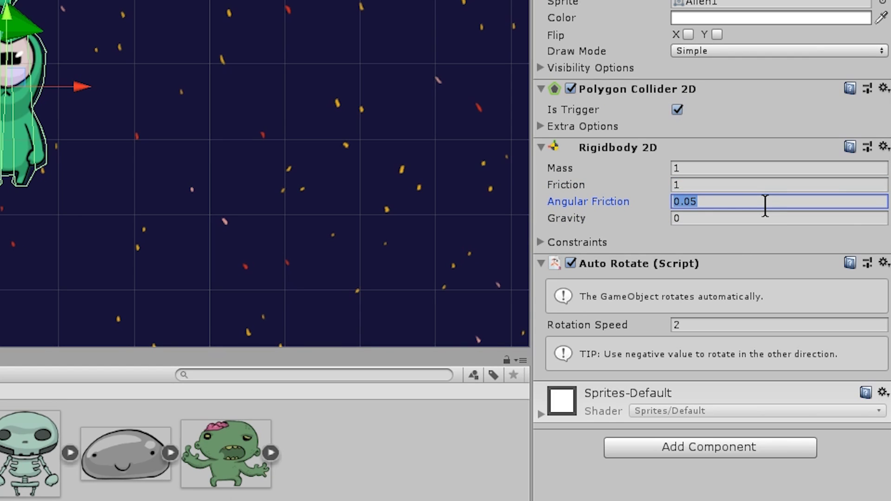
- Add the Collectable behaviour to the alien, worth 1 point
left_click(736, 447)
type("colle")
key("Down")
key("Return")
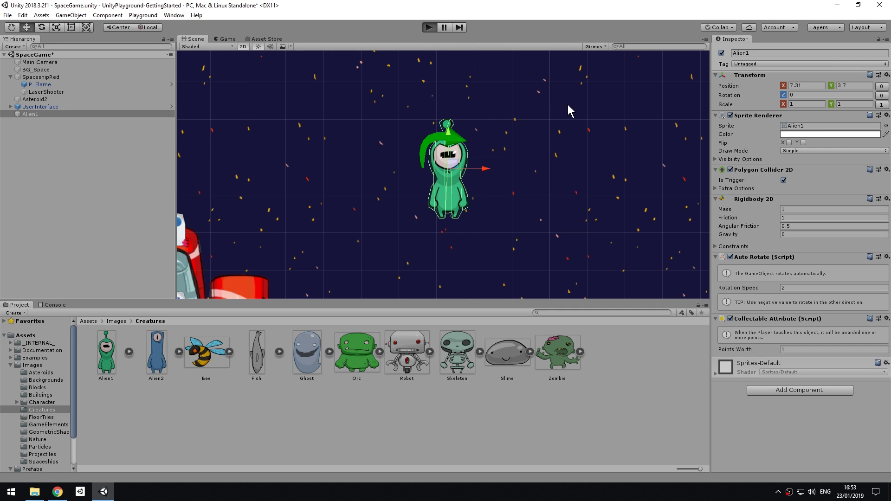
key("ctrl+p")
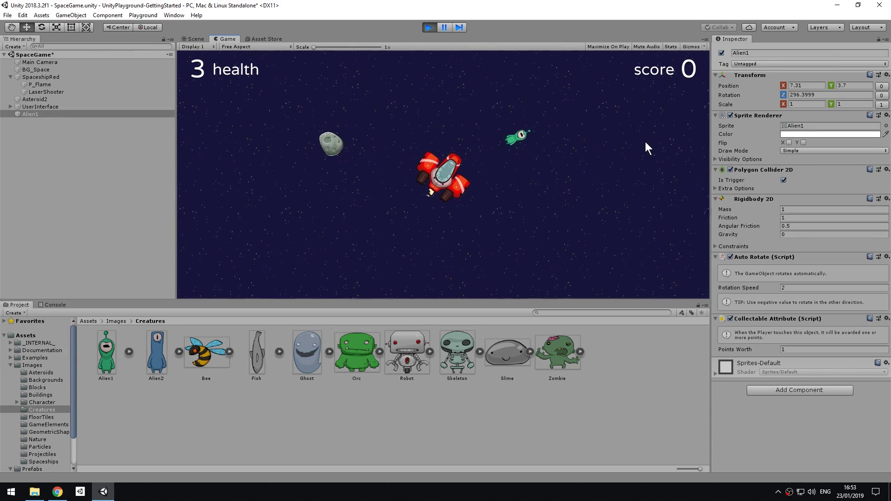
key("Up")
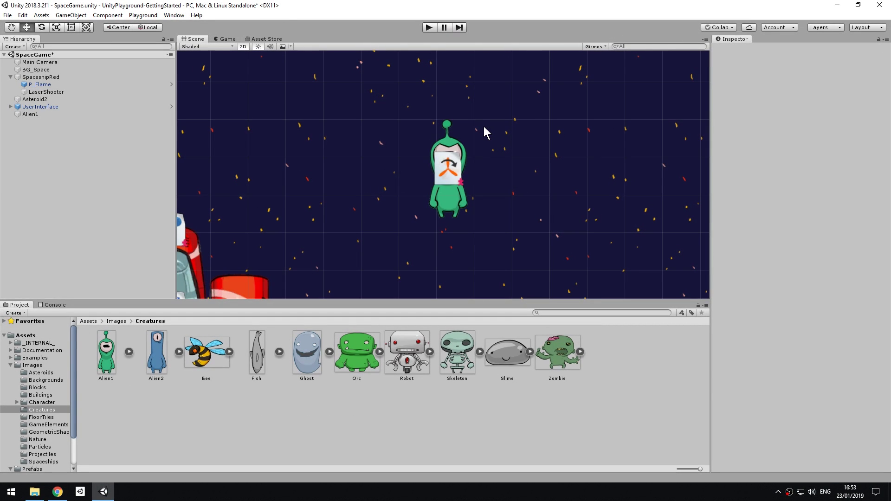
- Save Alien1 and Asteroid2 as prefabs in the Prefabs folder
scroll(454, 227, "down", 3)
scroll(453, 224, "down", 2)
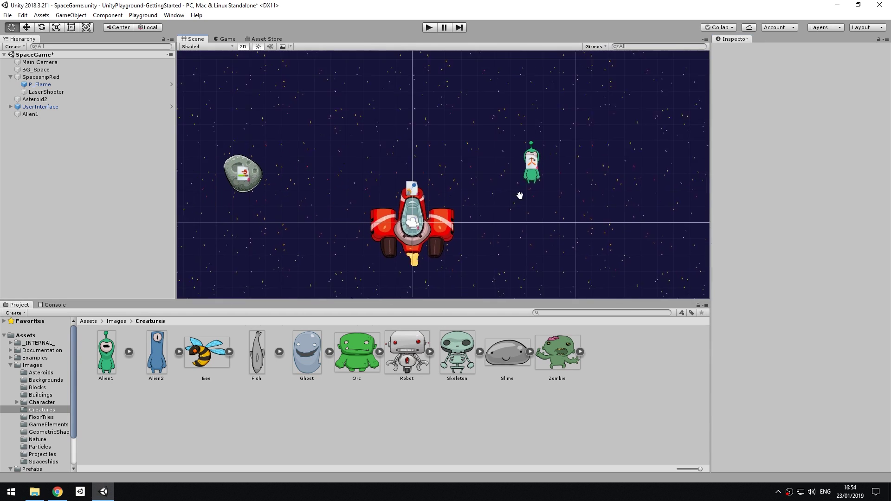
left_click(32, 114)
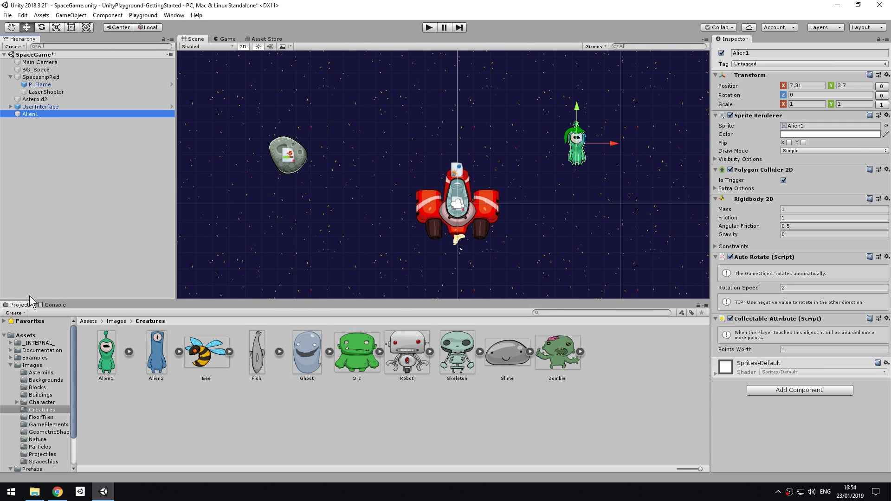
left_click(10, 365)
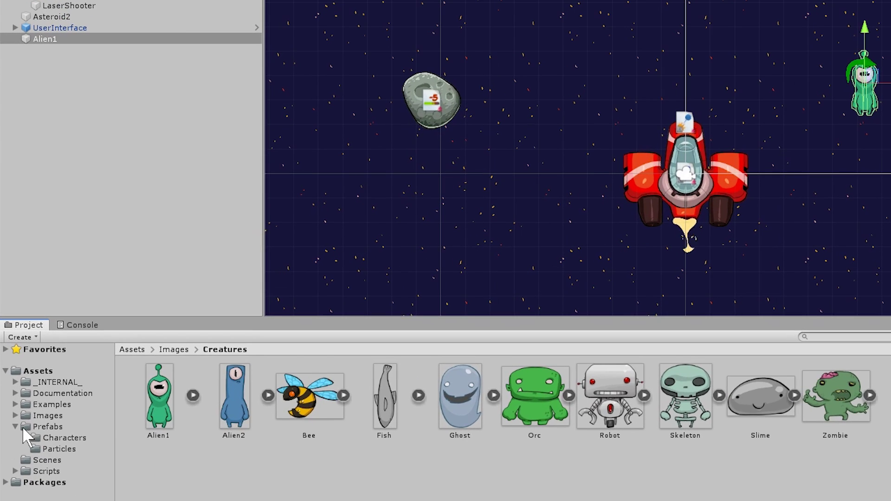
left_click(15, 373)
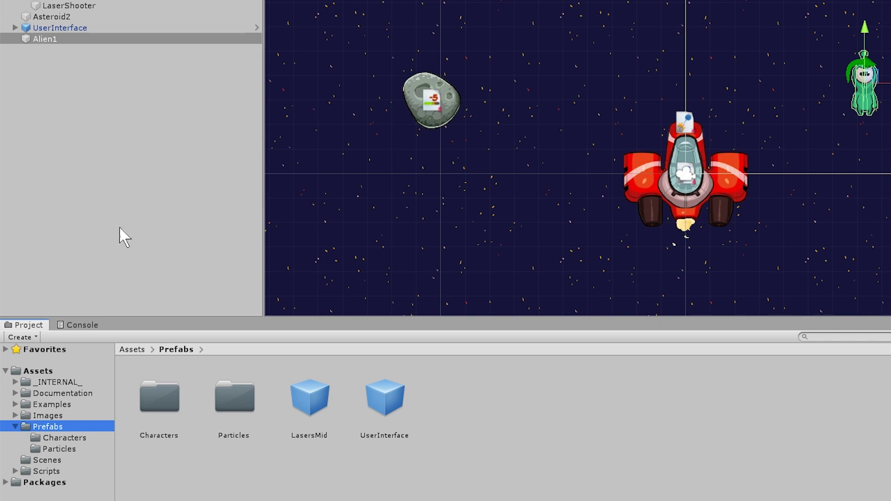
left_click_drag(45, 39, 622, 412)
left_click_drag(310, 397, 605, 420)
- Paste an Asteroid2 copy, move it up and right, and rotate it
scroll(497, 173, "down", 2)
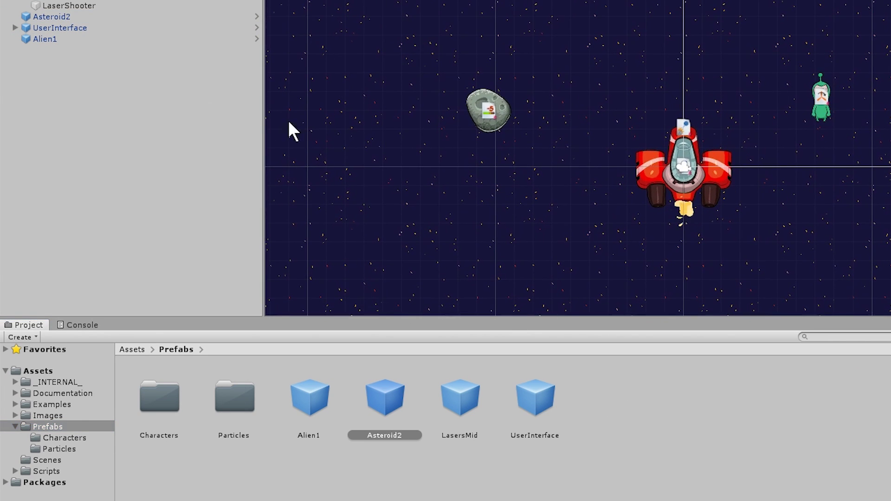
right_click(78, 19)
left_click(153, 41)
left_click_drag(537, 115, 691, 84)
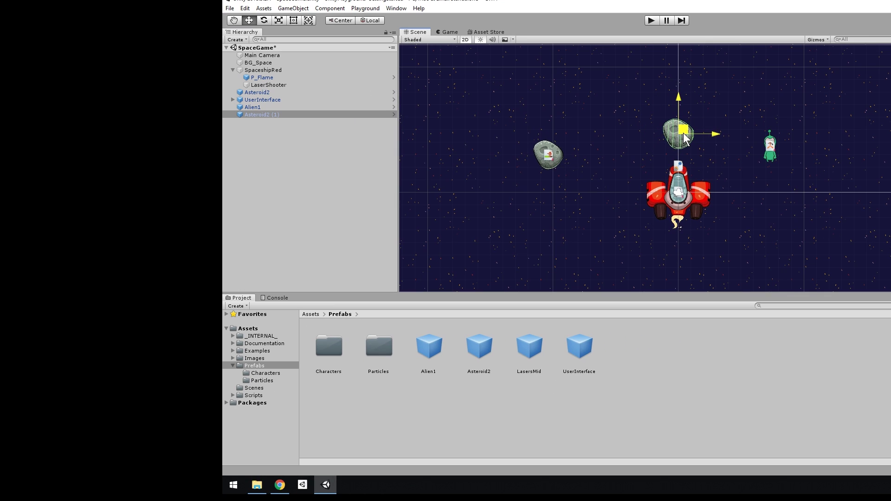
key("e")
left_click_drag(690, 135, 708, 111)
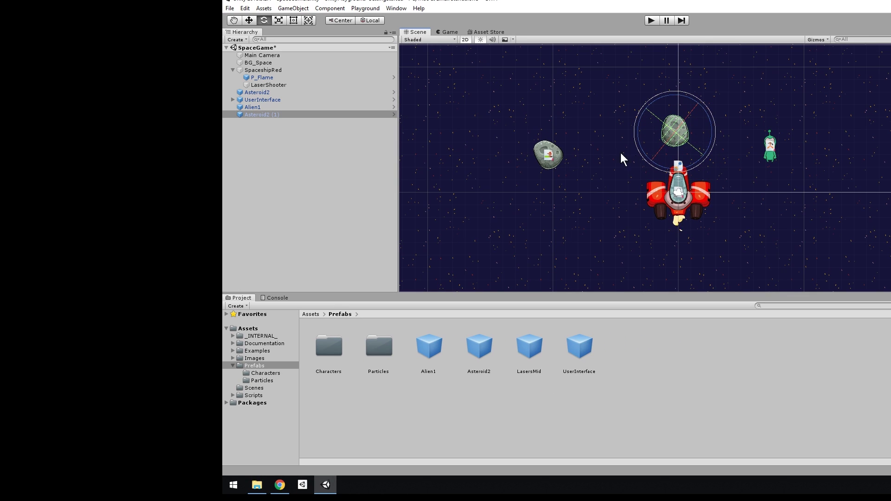
- Reposition the left asteroid and duplicate more copies into the field
left_click(556, 157)
left_click(675, 131)
left_click_drag(548, 155, 635, 112)
key("t")
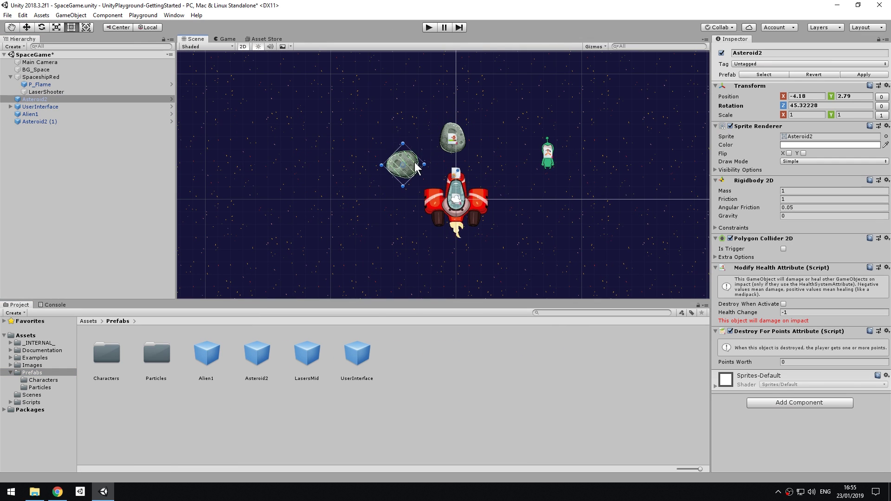
key("ctrl+d")
left_click_drag(413, 119, 430, 105)
key("ctrl+d")
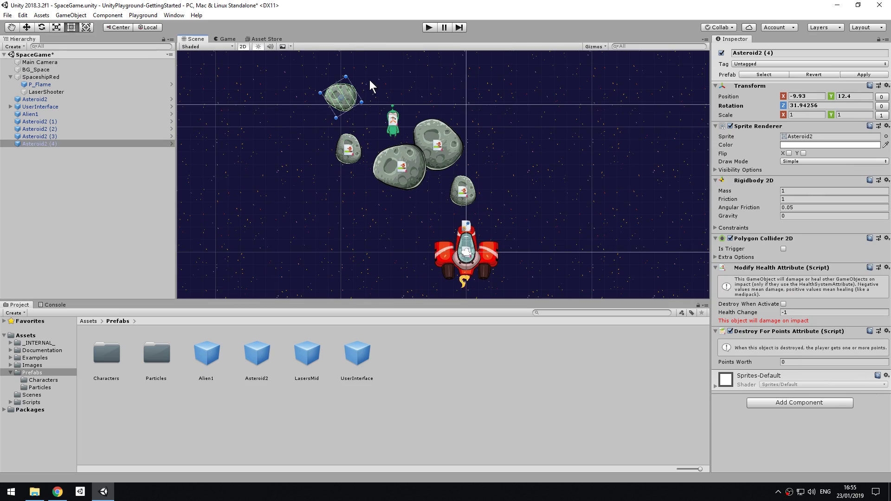
- Duplicate and place several more asteroid copies around the ship
key("ctrl+d")
left_click_drag(361, 87, 392, 95)
key("ctrl+d")
scroll(236, 154, "down", 2)
left_click(235, 154)
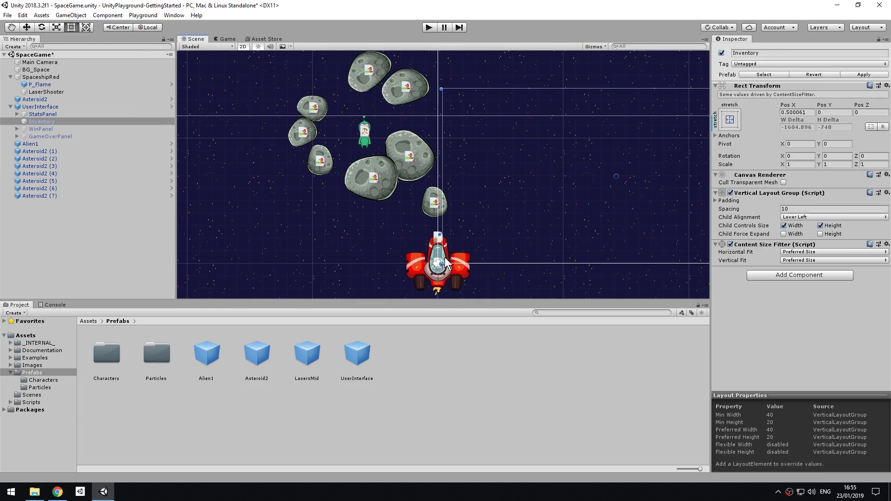
left_click(424, 244)
left_click(429, 27)
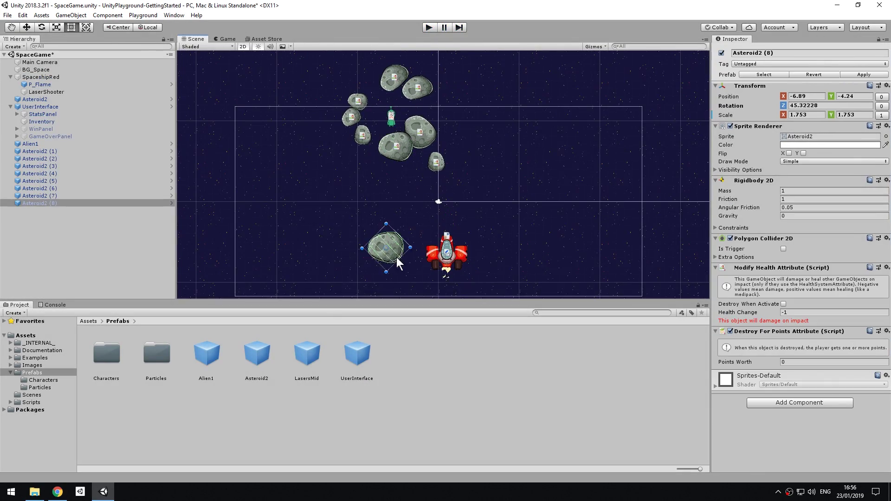
left_click_drag(397, 264, 366, 248)
left_click_drag(256, 352, 580, 178)
- Give an asteroid the green Asteroid4 sprite and duplicate several green copies
left_click(354, 231)
left_click(886, 136)
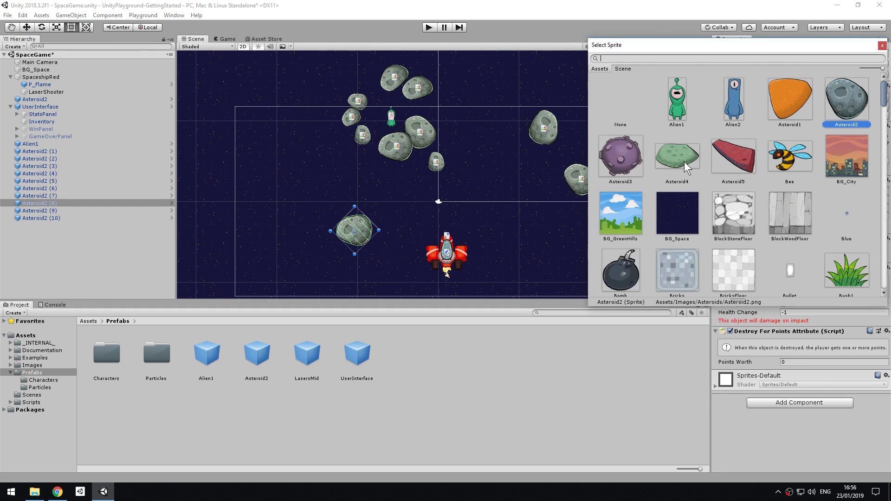
double_click(682, 155)
left_click(886, 238)
key("ctrl+d")
left_click_drag(354, 230, 519, 175)
key("ctrl+d")
key("ctrl+d")
key("ctrl+d")
key("ctrl+d")
left_click(886, 238)
left_click(811, 274)
left_click(497, 95)
key("ctrl+d")
- Play-test the level, then swap an alien copy's sprite for another creature
key("ctrl+p")
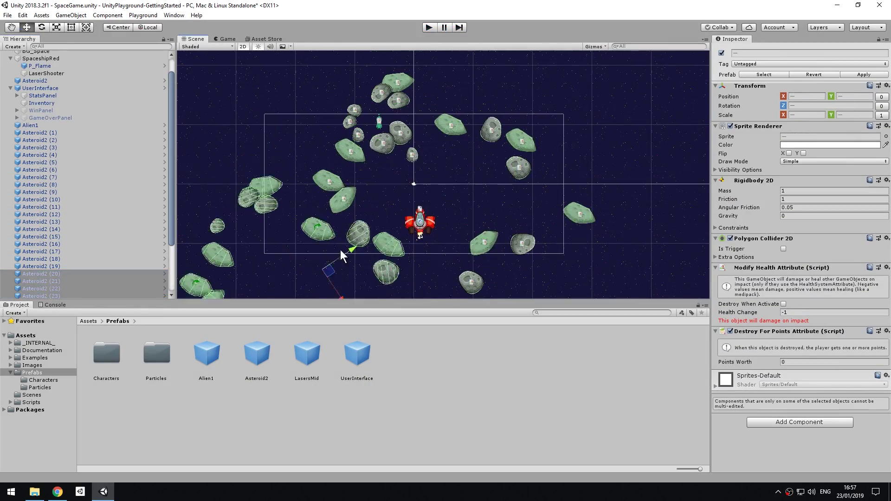
scroll(358, 240, "down", 2)
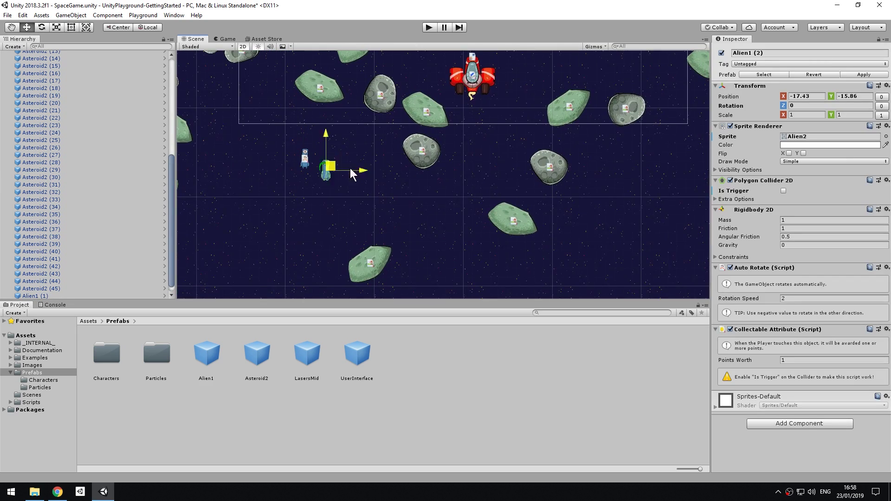
left_click(886, 136)
scroll(755, 230, "down", 5)
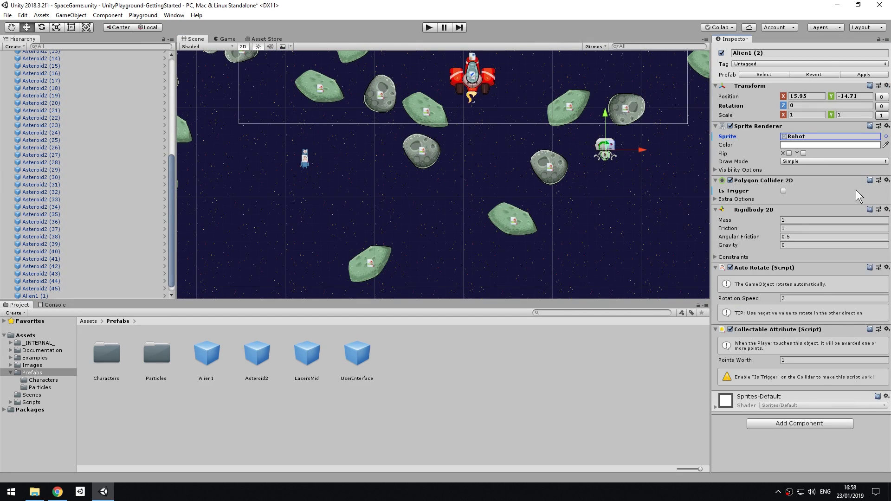
middle_click_drag(629, 122, 586, 182)
key("e")
left_click(429, 134)
scroll(790, 388, "down", 2)
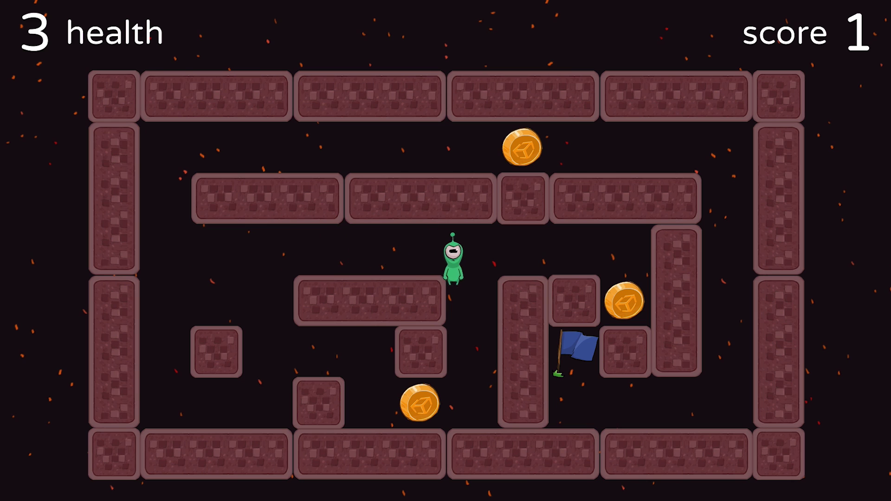
- Steer the alien left and up onto the coins, raising the score to 3
key("Left")
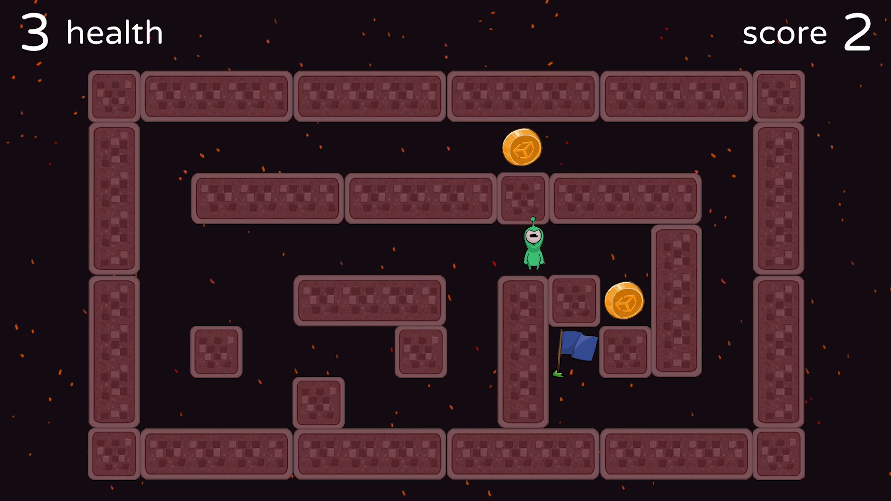
key("Up")
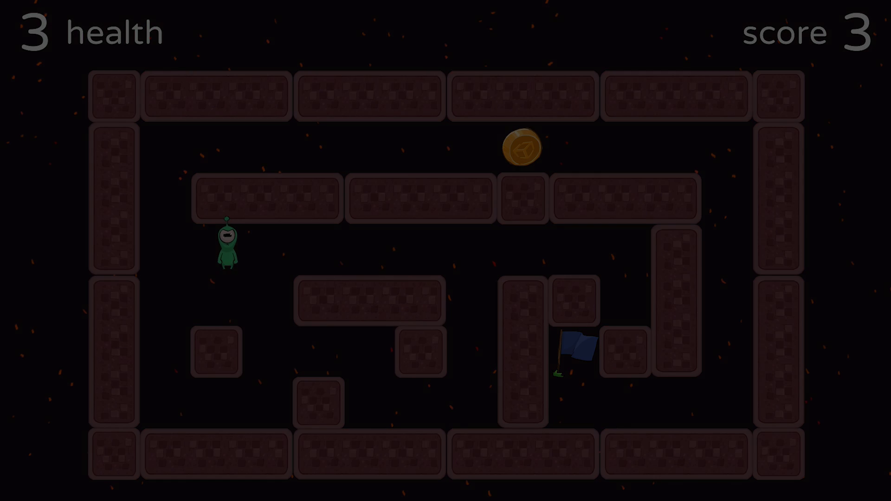